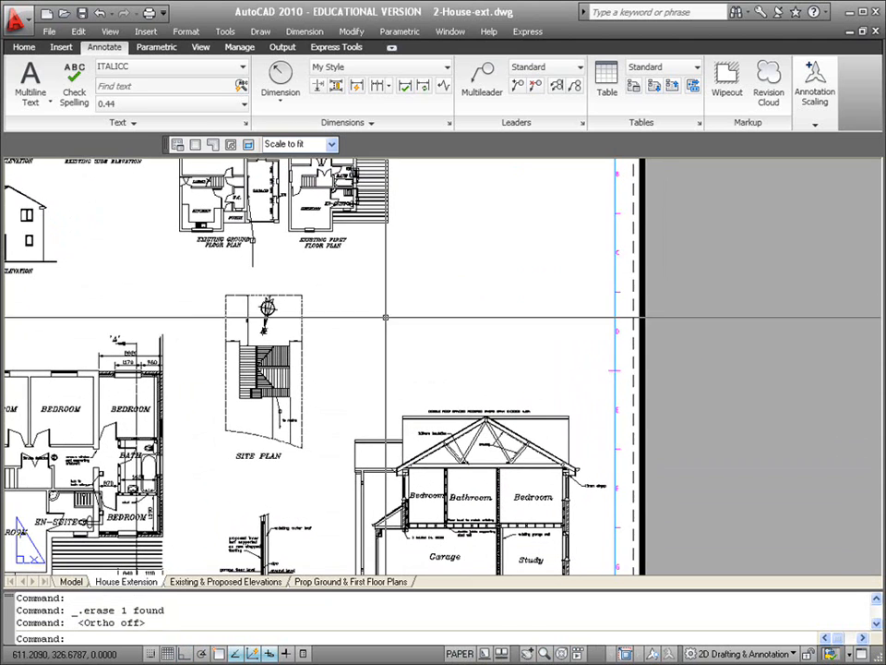
Create a closed six-cornered polygonal viewport in the empty sheet area above the sectional elevation.
click(200, 47)
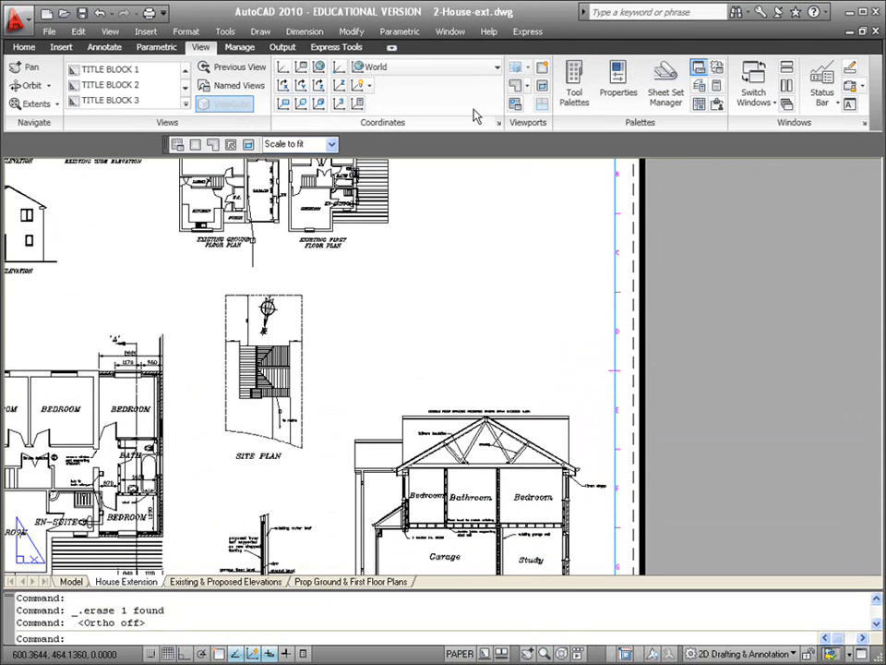
click(519, 85)
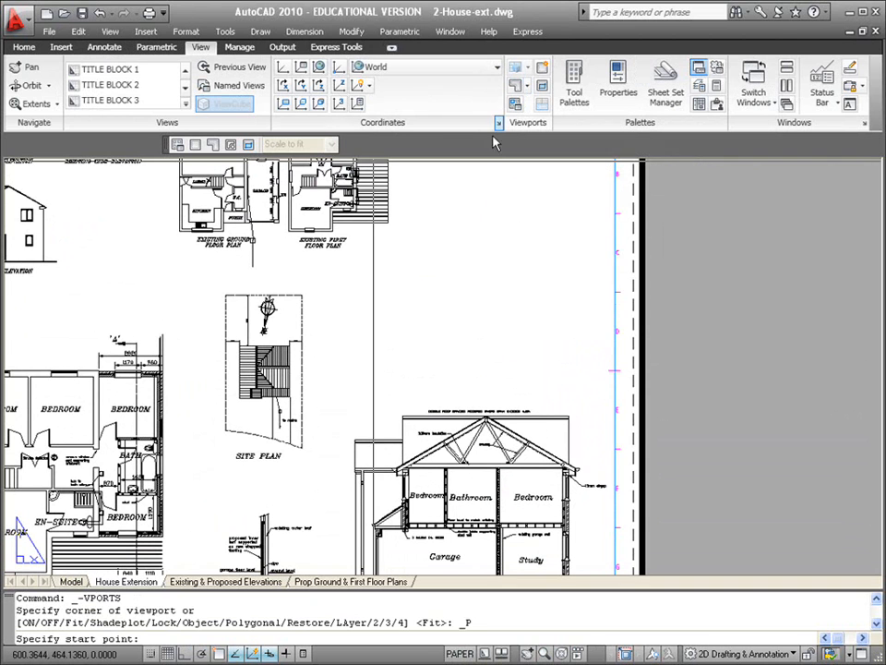
click(403, 365)
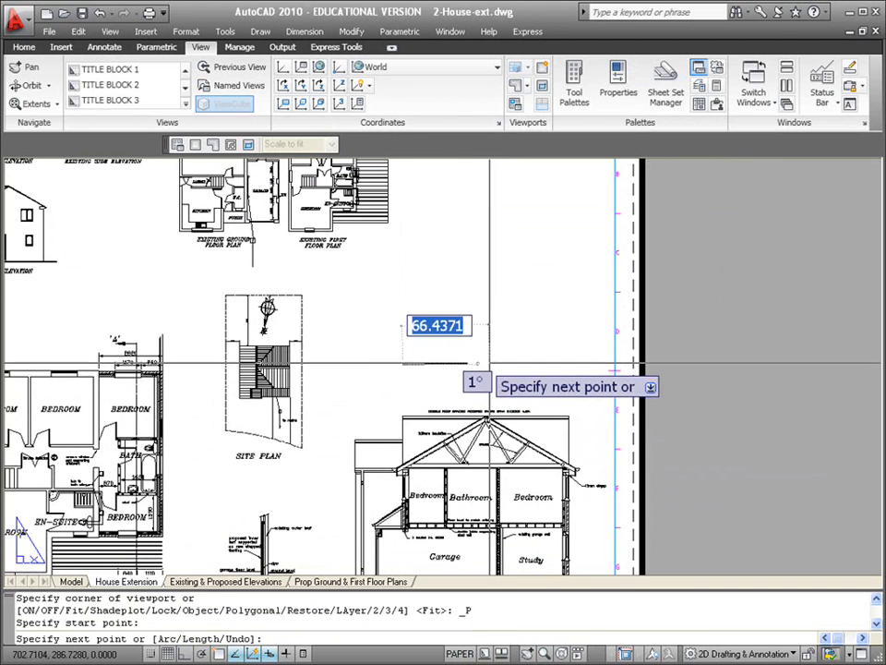
click(565, 368)
click(590, 260)
click(530, 229)
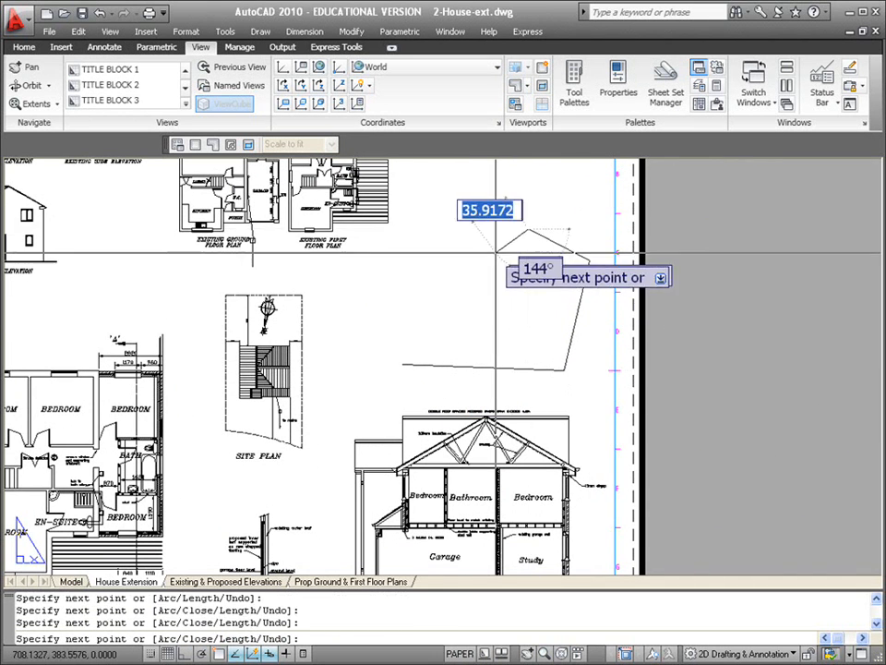
click(454, 275)
click(391, 251)
text(c)
key(Return)
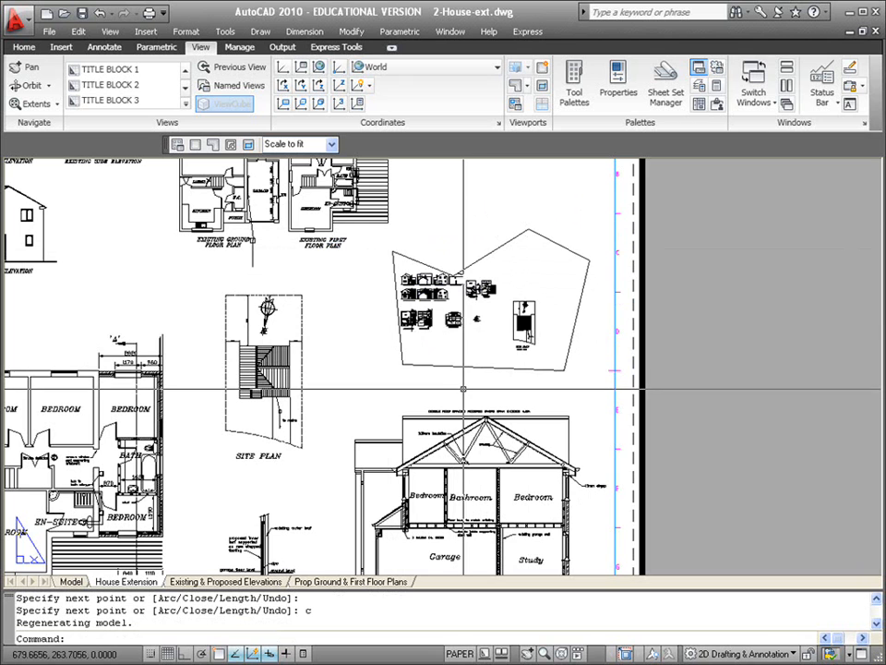
Zoom in on the existing floor plans inside the polygonal viewport and return to paper space.
double_click(473, 323)
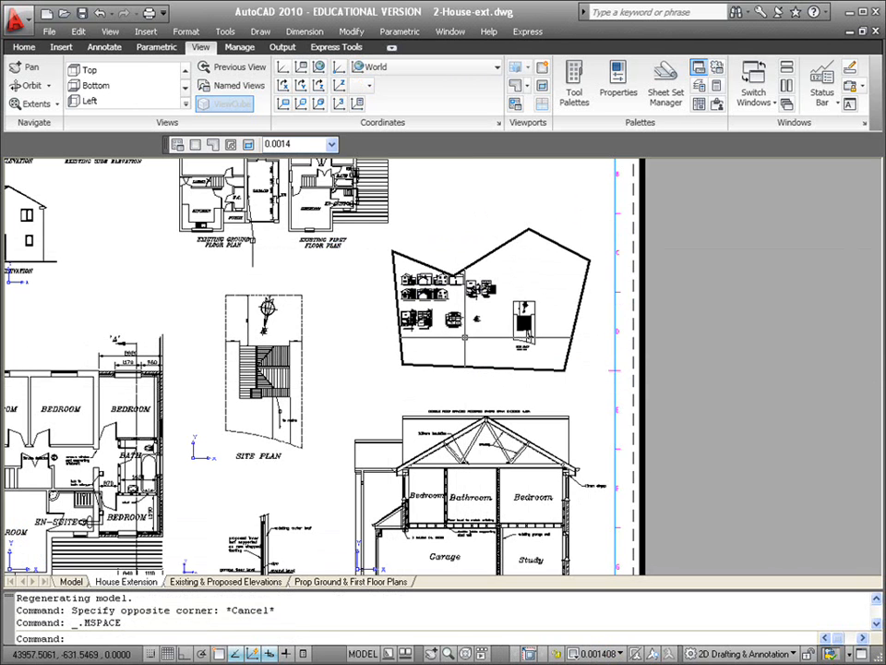
scroll(538, 320, up, 5)
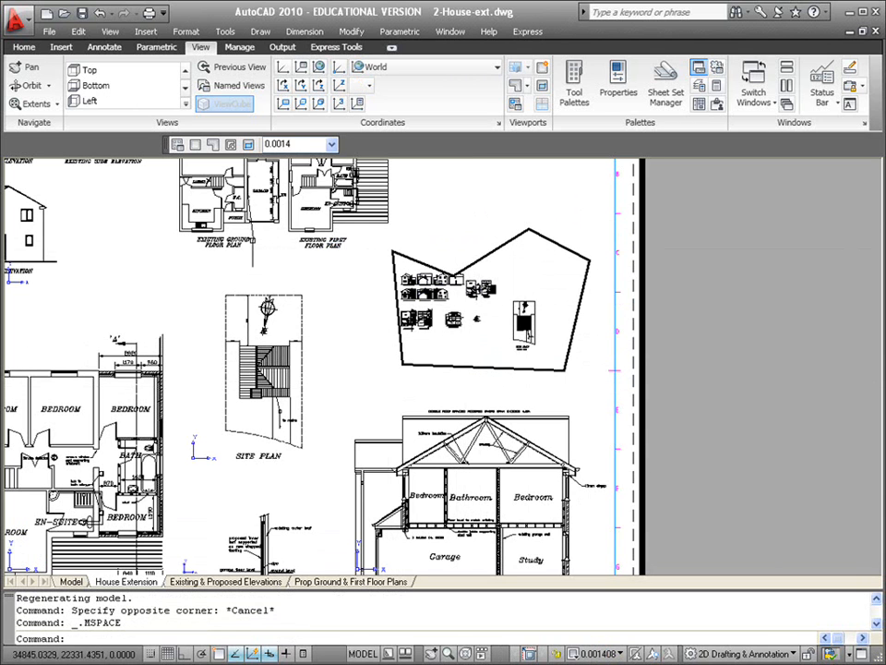
key(F8)
scroll(489, 322, up, 2)
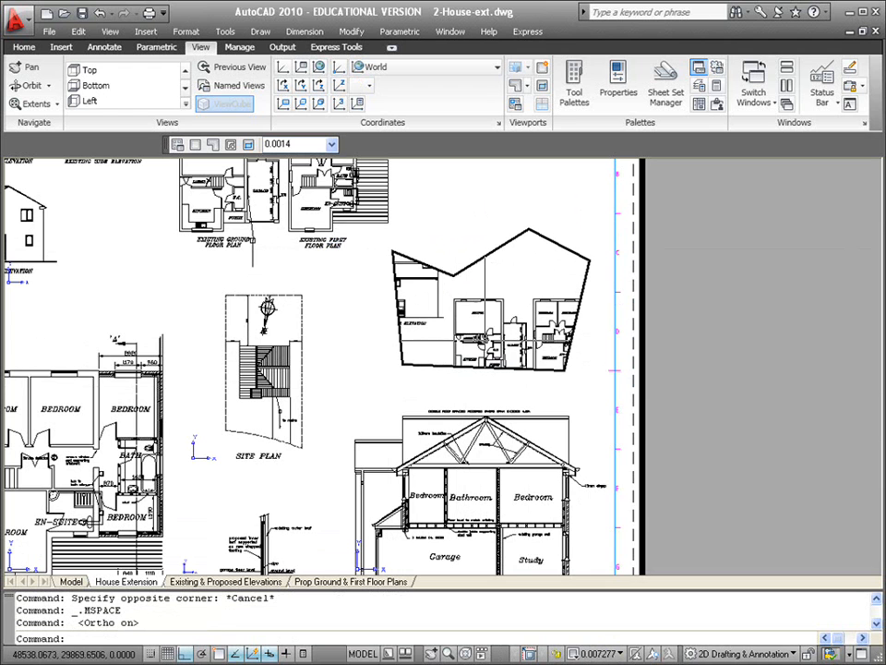
double_click(469, 224)
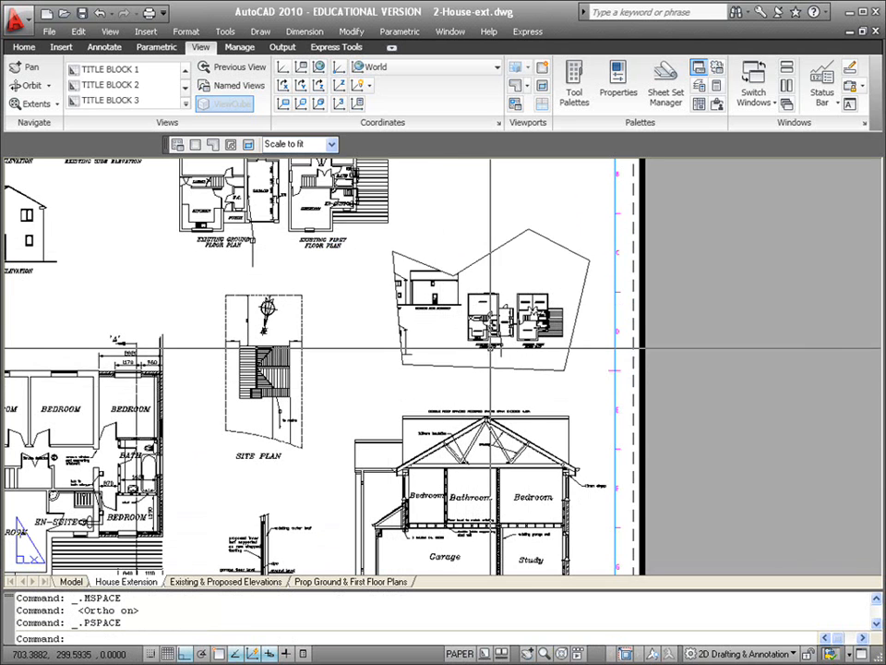
key(F8)
middle_drag(486, 330, 488, 321)
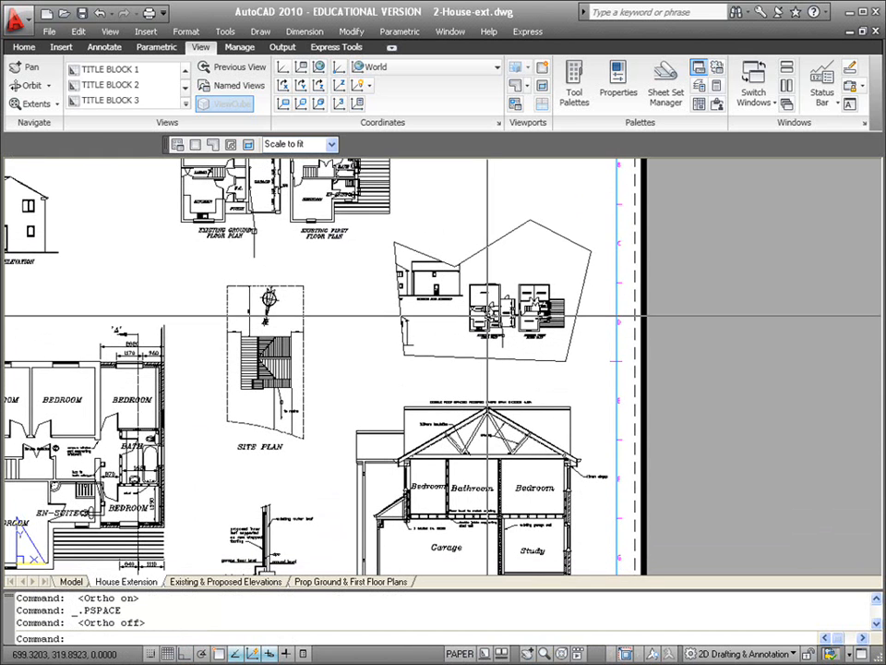
Assign the polygonal viewport to the PSVPORTS layer and dismiss the layer warning.
click(25, 50)
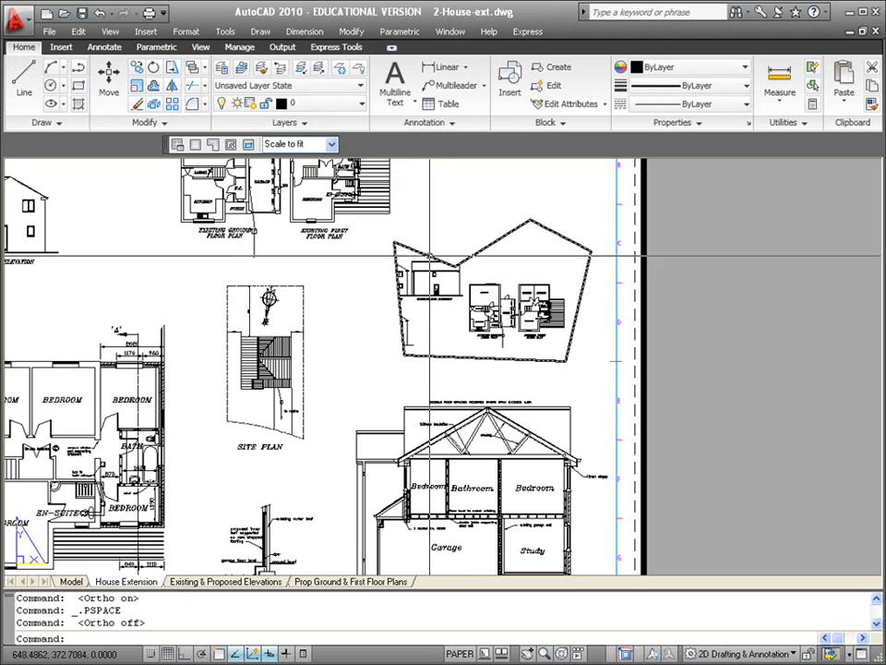
click(420, 252)
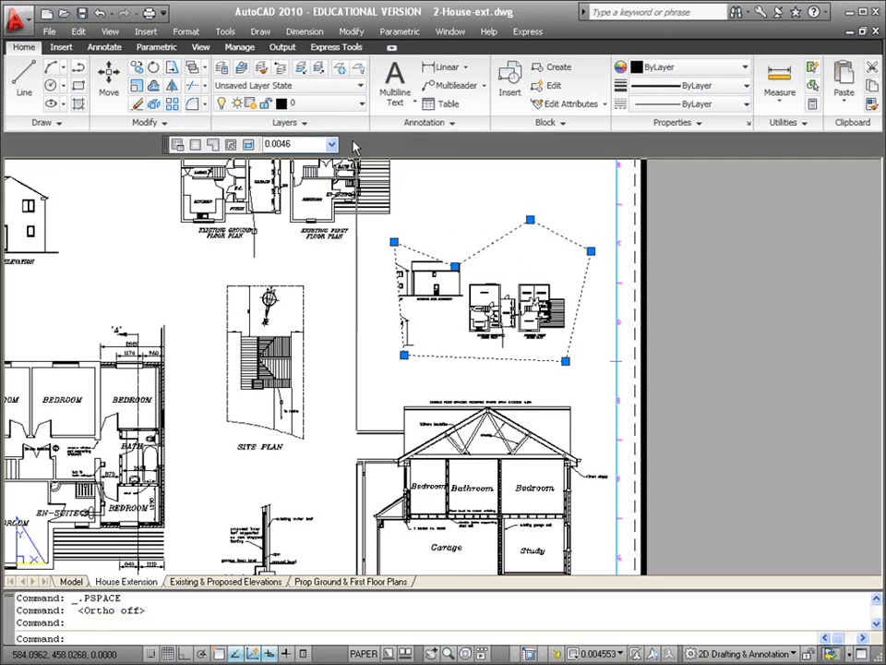
click(330, 107)
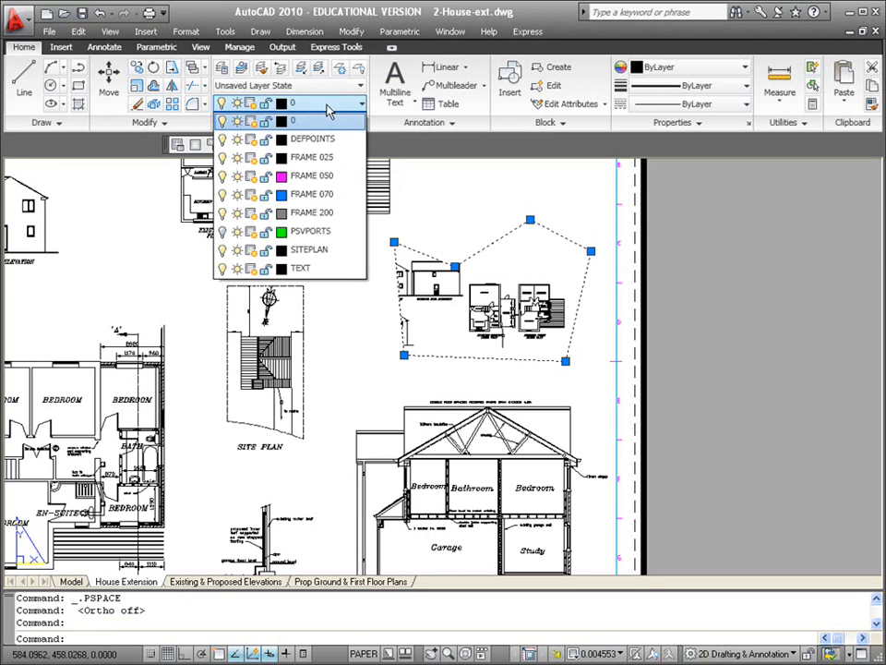
click(307, 235)
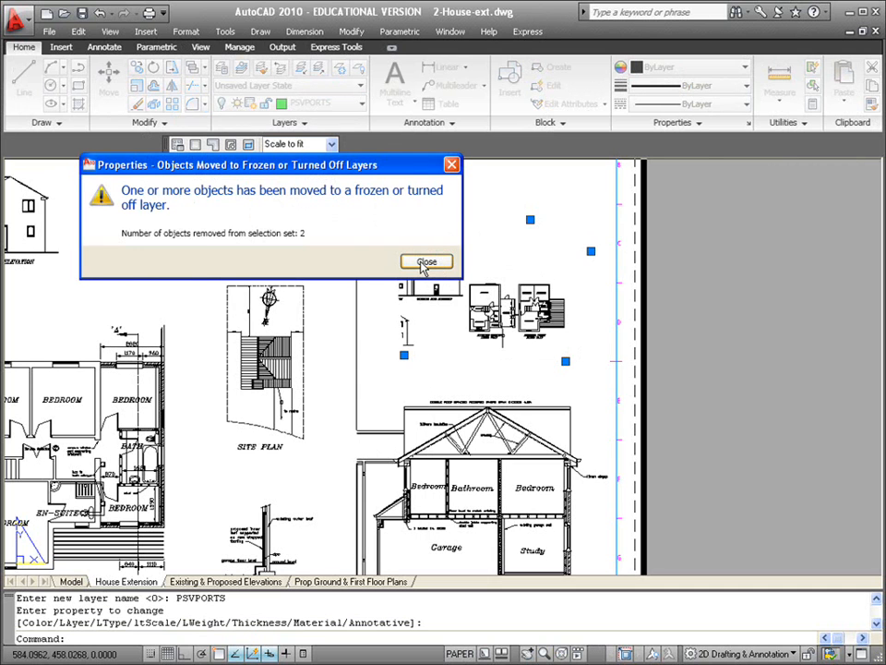
click(423, 266)
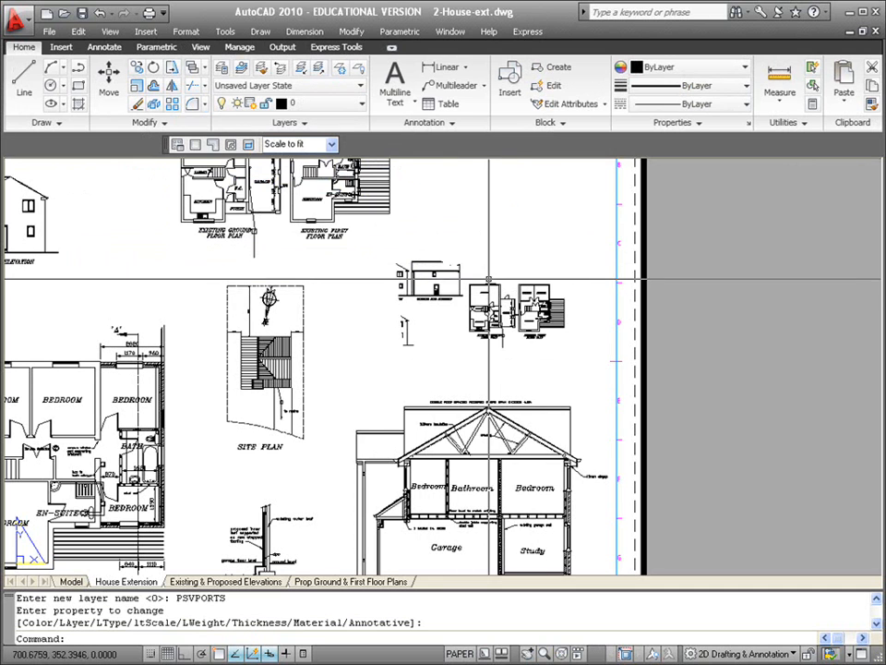
With the polygonal viewport active, turn on the PSVPORTS layer and freeze it in all viewports, checking the viewport's clipping.
double_click(490, 279)
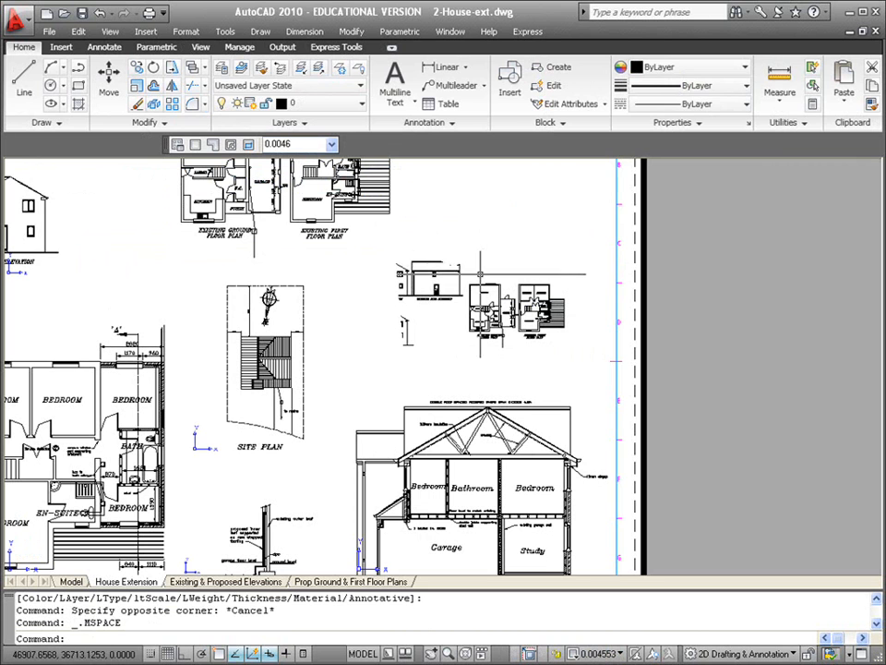
click(229, 103)
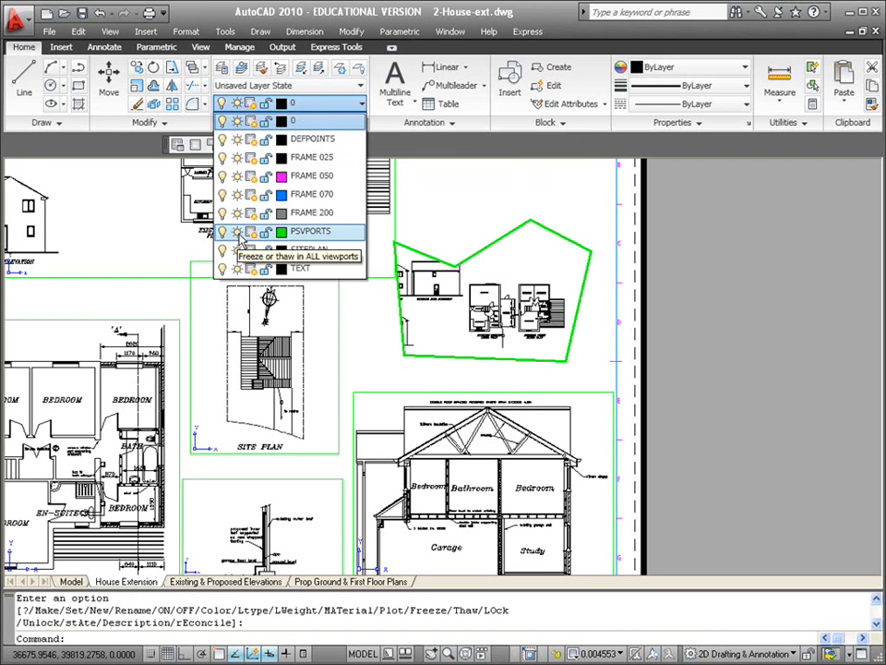
click(237, 231)
click(554, 205)
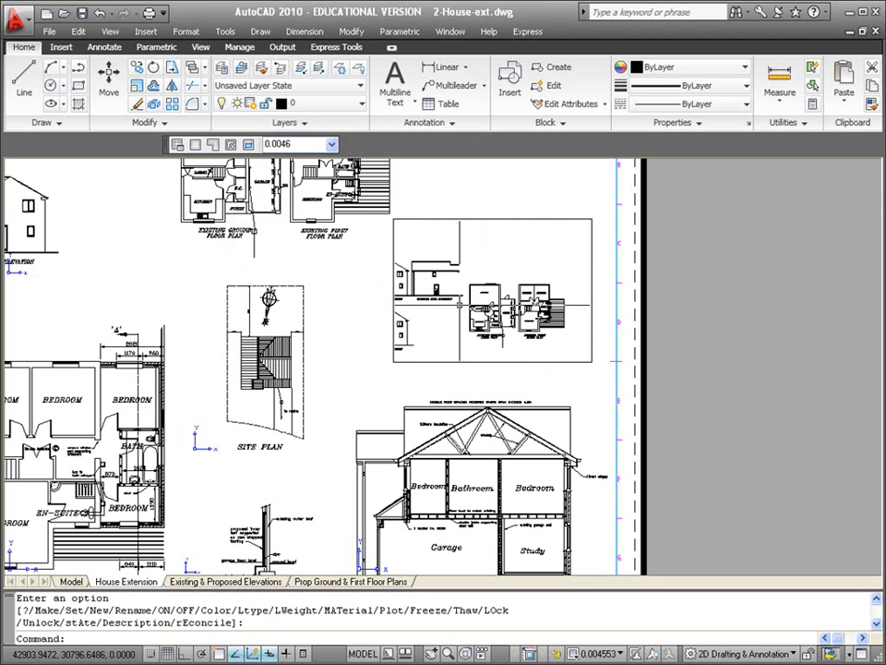
double_click(489, 210)
double_click(475, 282)
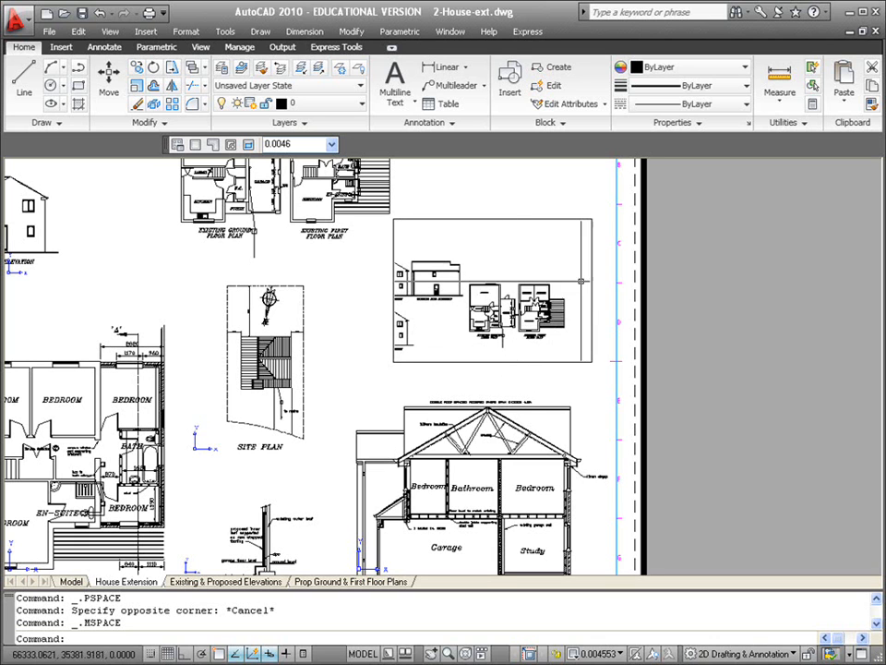
Thaw the PSVPORTS layer in all viewports and turn it off instead.
click(331, 106)
click(237, 233)
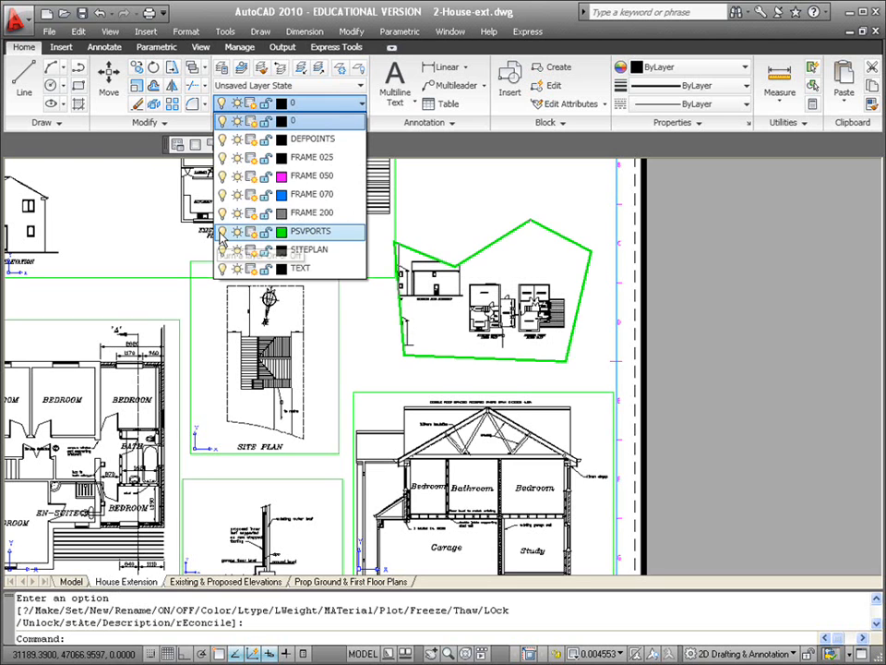
click(530, 204)
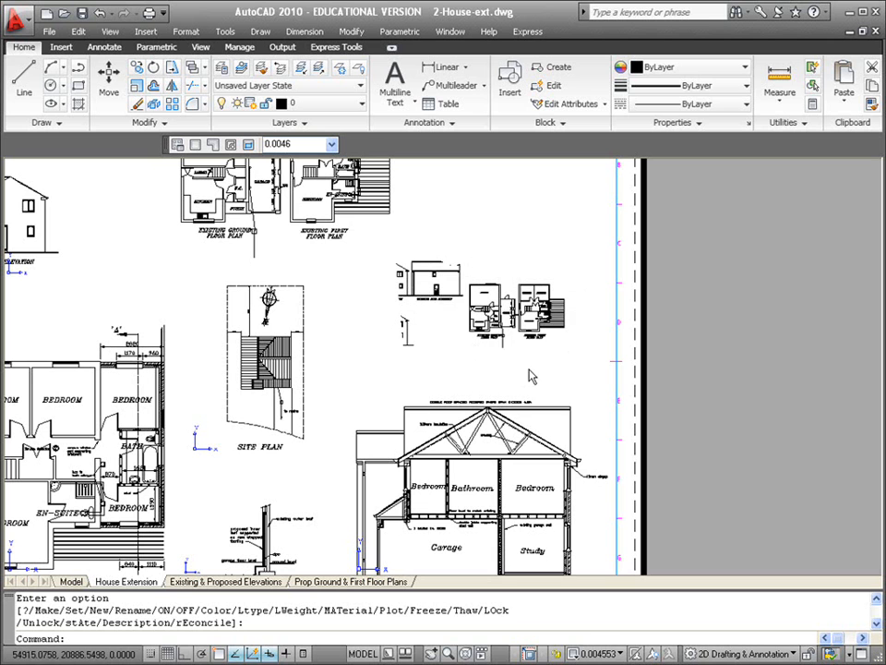
Turn the PSVPORTS layer on.
click(314, 102)
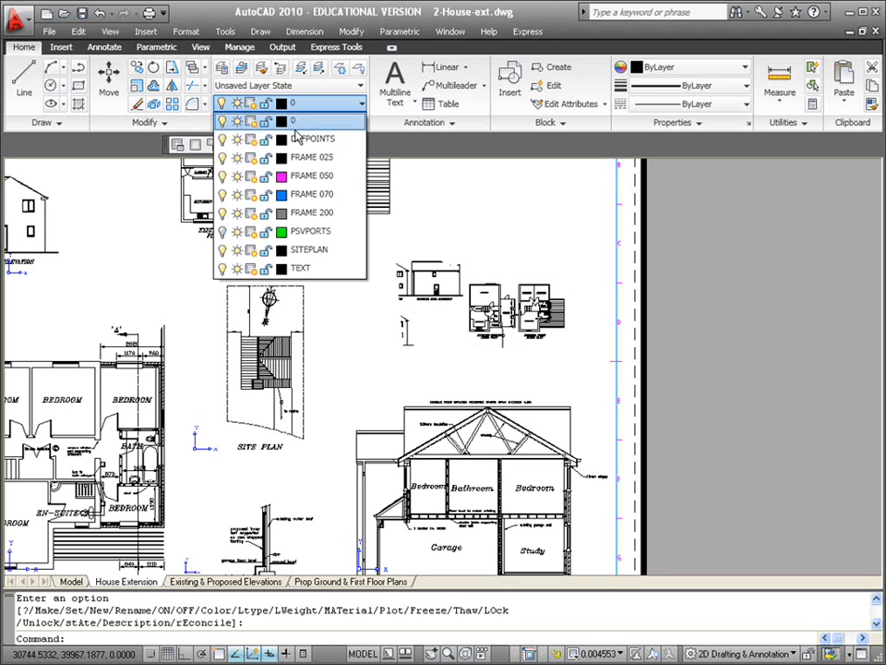
click(223, 232)
click(488, 214)
Return to paper space and erase the polygonal viewport above the sectional elevation.
double_click(474, 224)
click(487, 224)
click(469, 264)
key(Delete)
Move the five existing viewports horizontally off the sheet to its right side with Ortho on.
scroll(513, 257, down, 5)
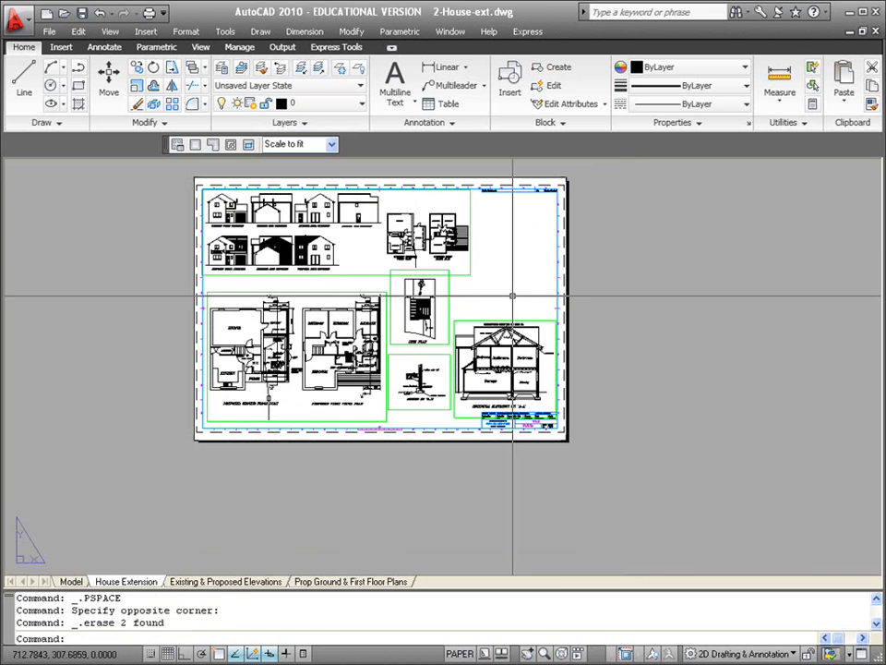
middle_drag(516, 291, 546, 339)
key(F8)
scroll(530, 327, up, 2)
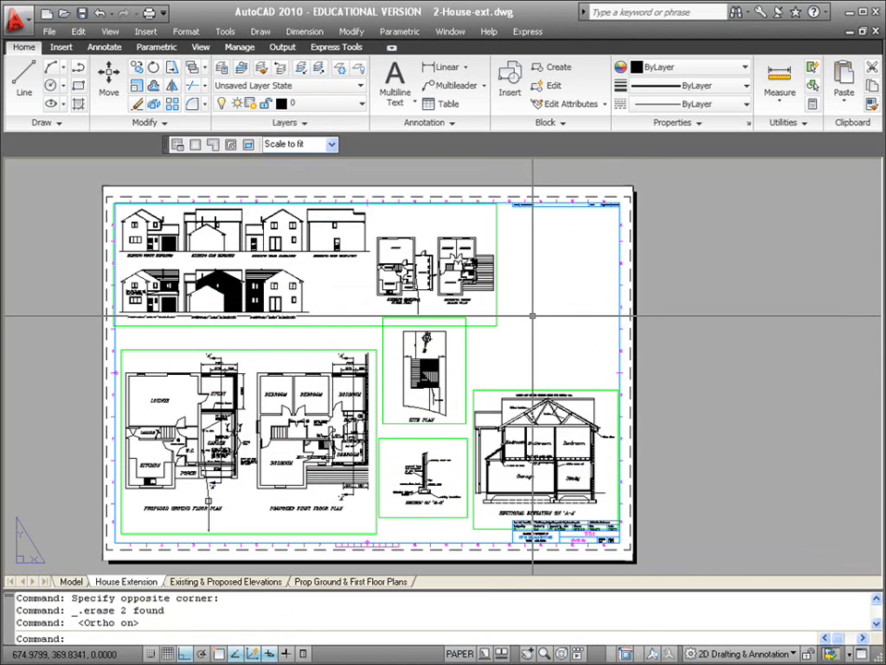
key(Return)
click(522, 282)
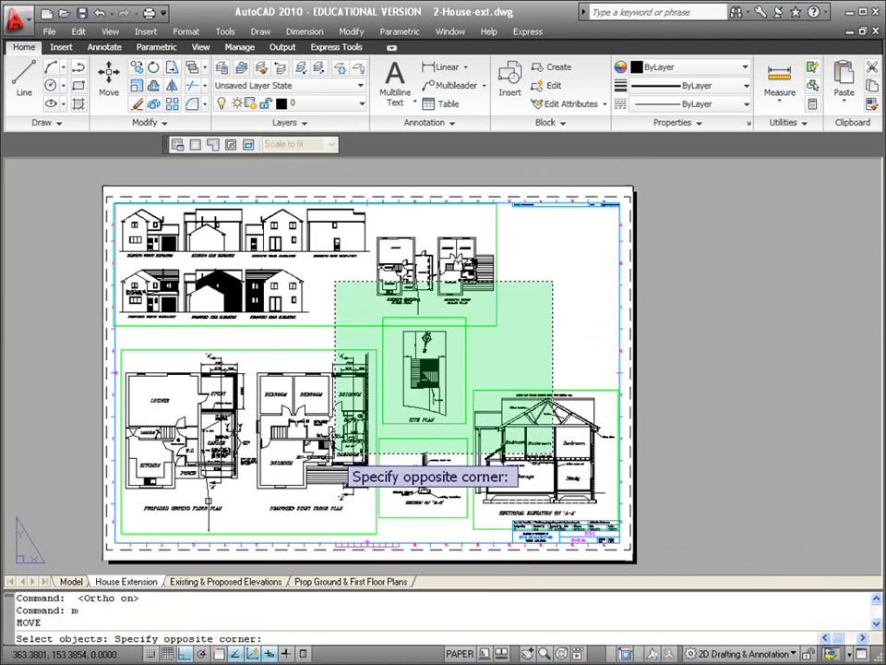
click(333, 476)
key(Return)
click(164, 341)
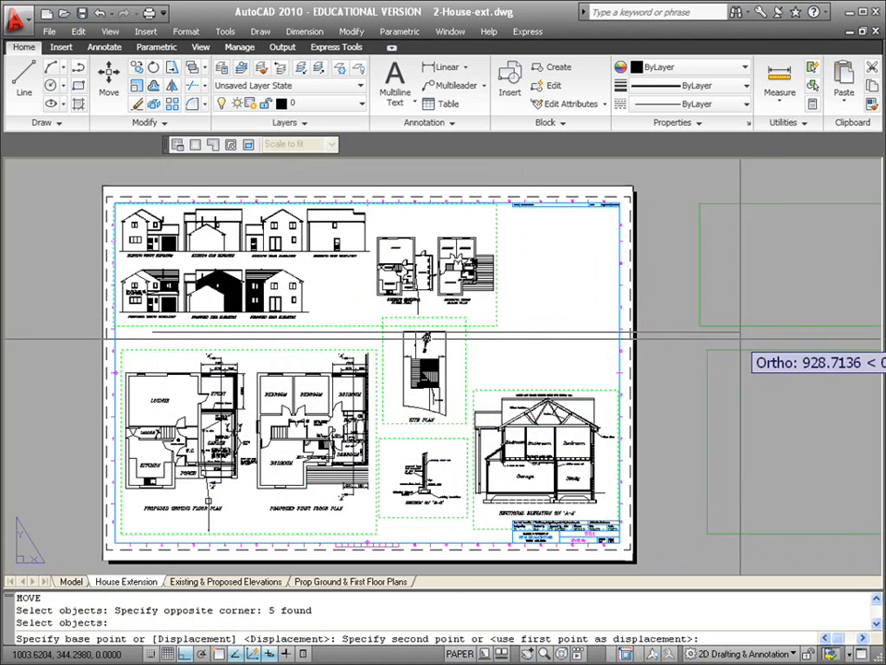
click(764, 342)
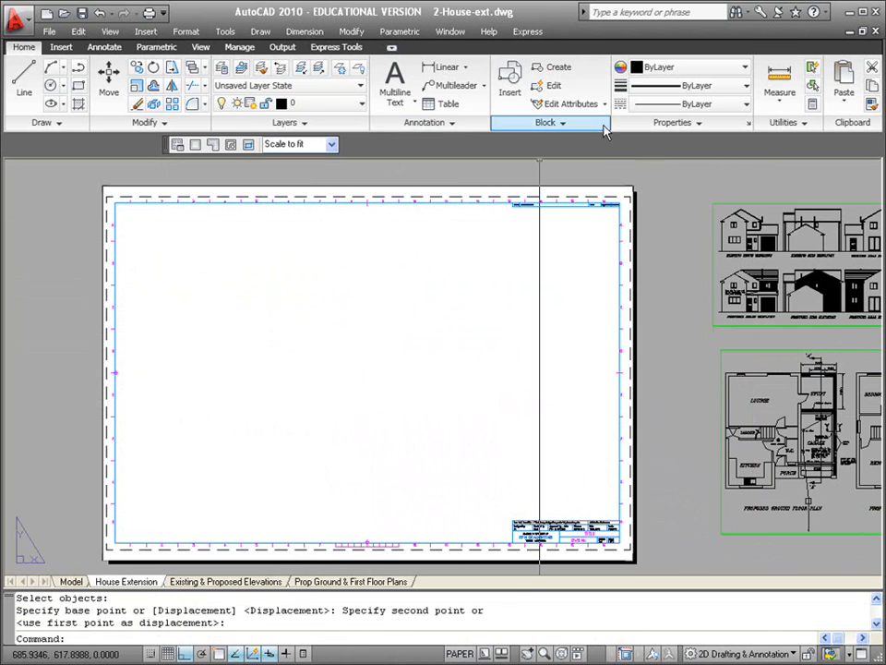
Create a closed six-cornered polygonal viewport just inside the sheet border, stepping around the title block.
click(199, 48)
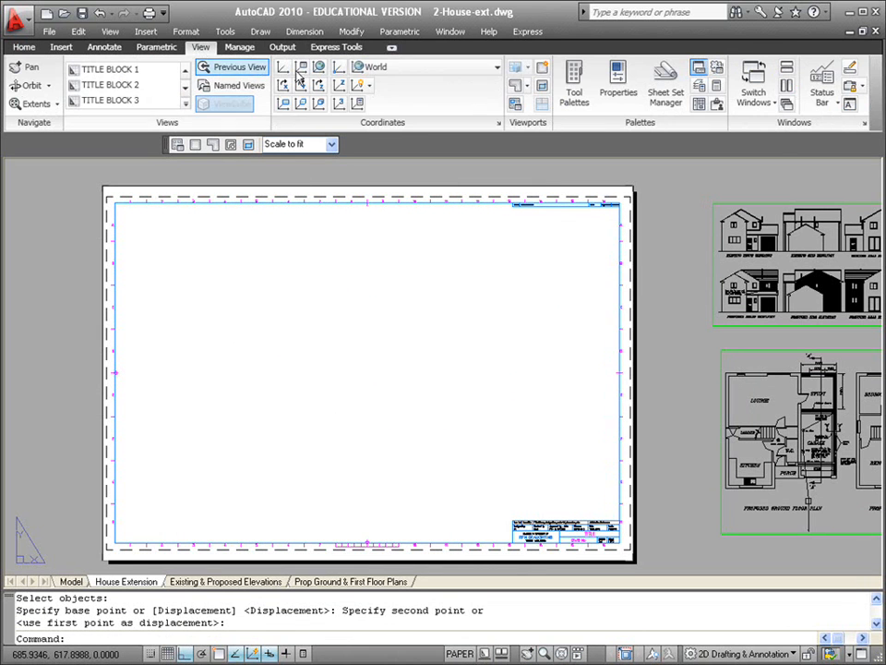
click(542, 87)
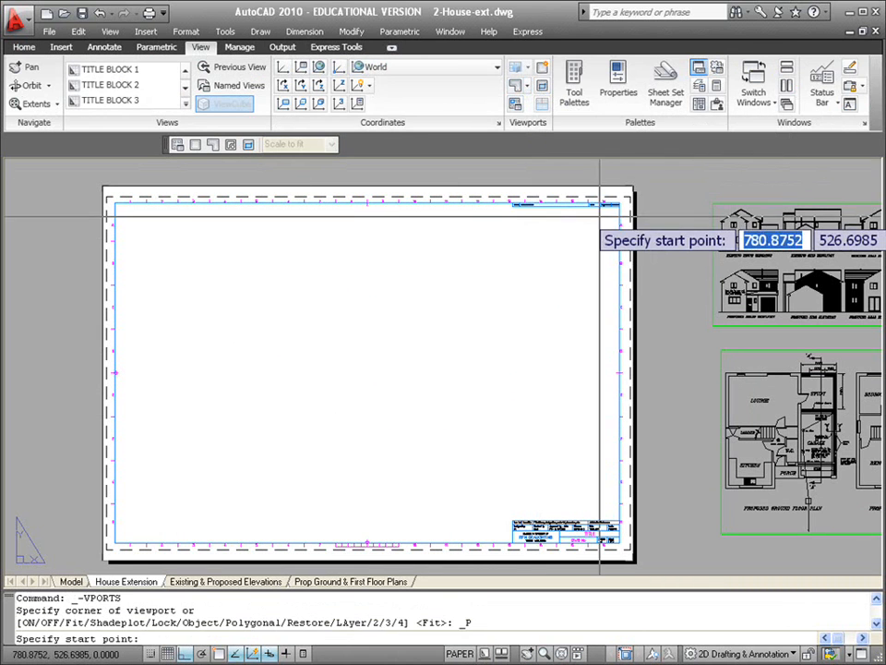
click(634, 211)
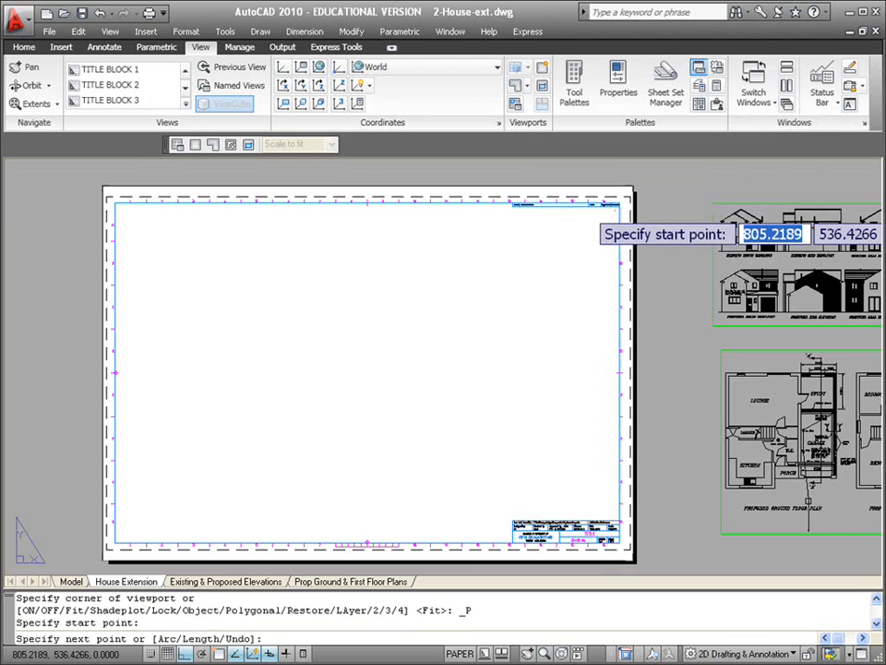
click(121, 210)
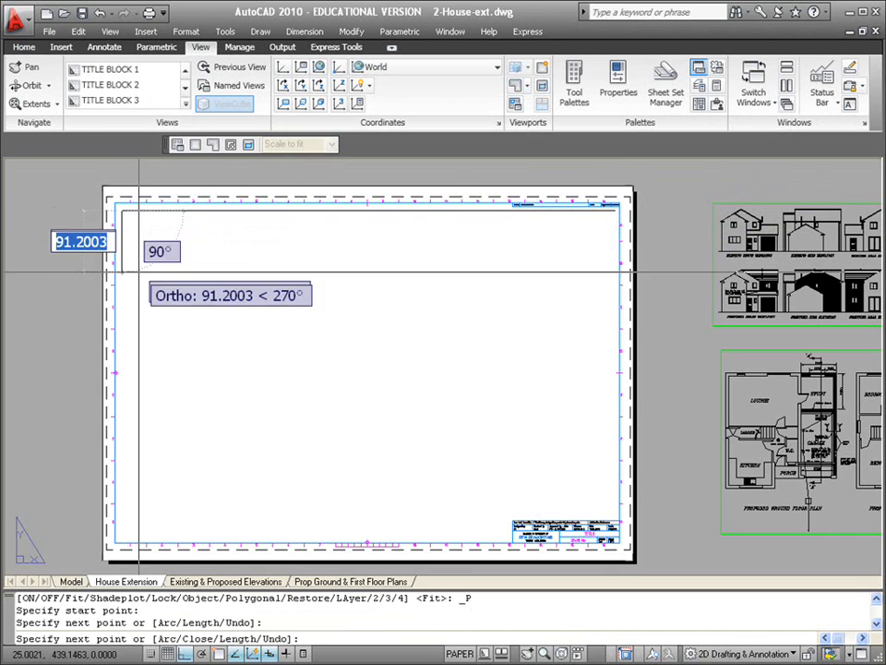
click(121, 542)
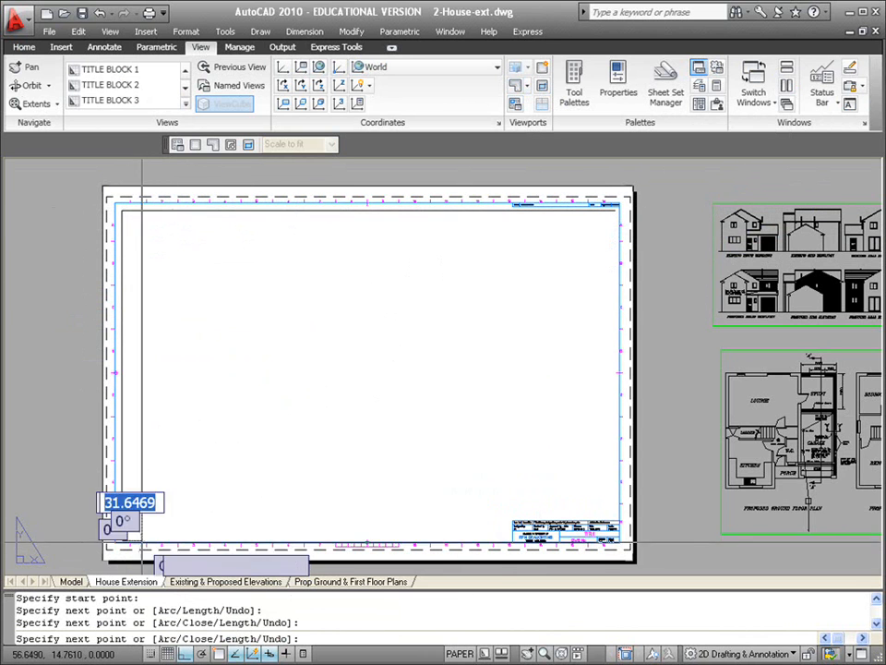
click(511, 543)
click(510, 520)
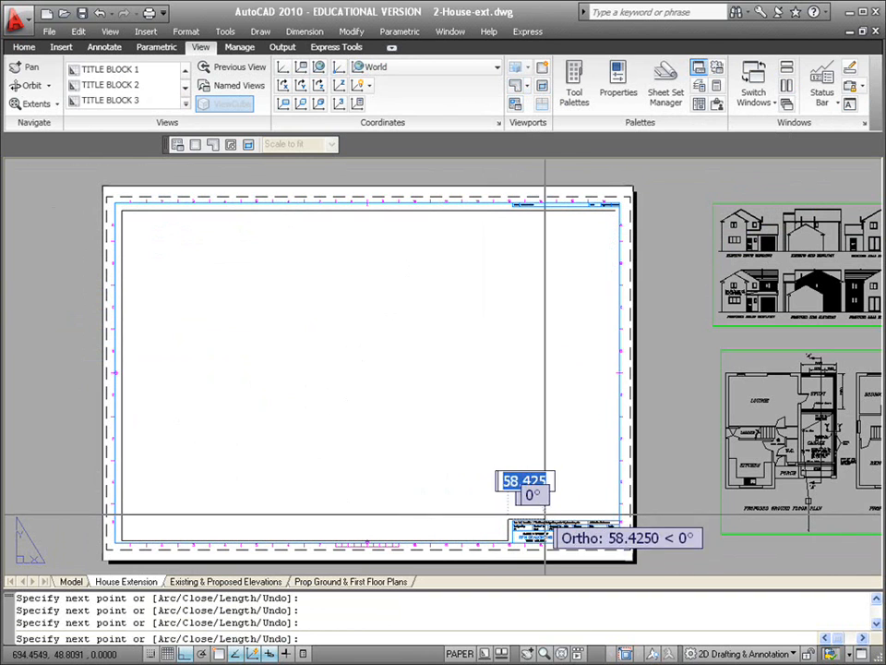
click(614, 520)
text(c)
key(Return)
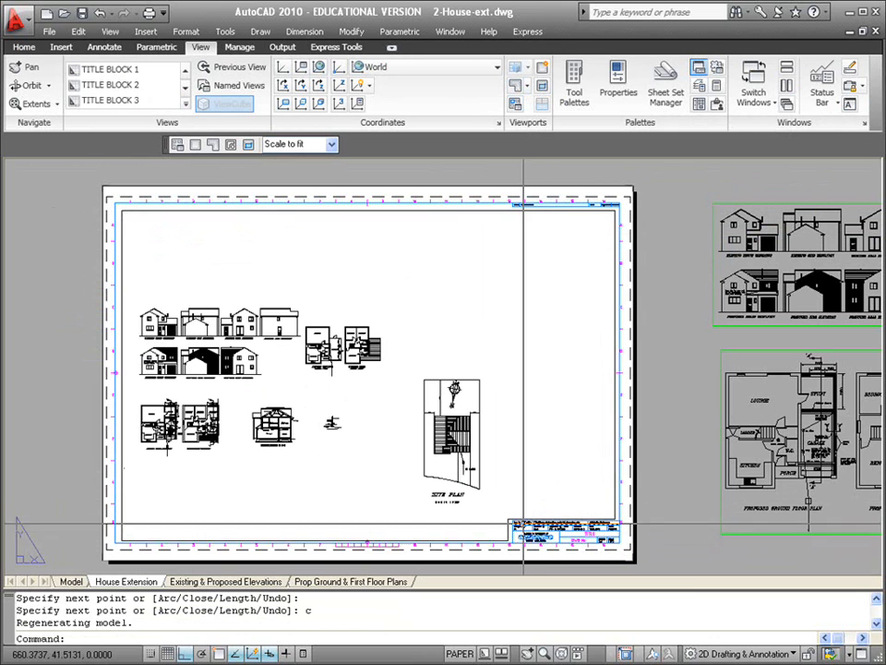
Activate the new polygonal viewport and zoom its view to the extents of the model.
double_click(502, 439)
key(F8)
scroll(411, 420, up, 2)
middle_drag(411, 419, 473, 452)
scroll(412, 395, up, 4)
scroll(405, 388, down, 2)
middle_drag(405, 388, 435, 360)
middle_click(435, 362)
middle_click(435, 362)
Enlarge and reposition the model view so the elevations, floor plans and sections fit inside the polygonal viewport.
key(F8)
scroll(433, 366, up, 2)
scroll(418, 368, down, 2)
middle_drag(370, 328, 448, 412)
scroll(496, 428, up, 3)
scroll(497, 428, down, 2)
key(F8)
middle_drag(438, 392, 390, 340)
scroll(494, 363, down, 2)
scroll(489, 361, up, 2)
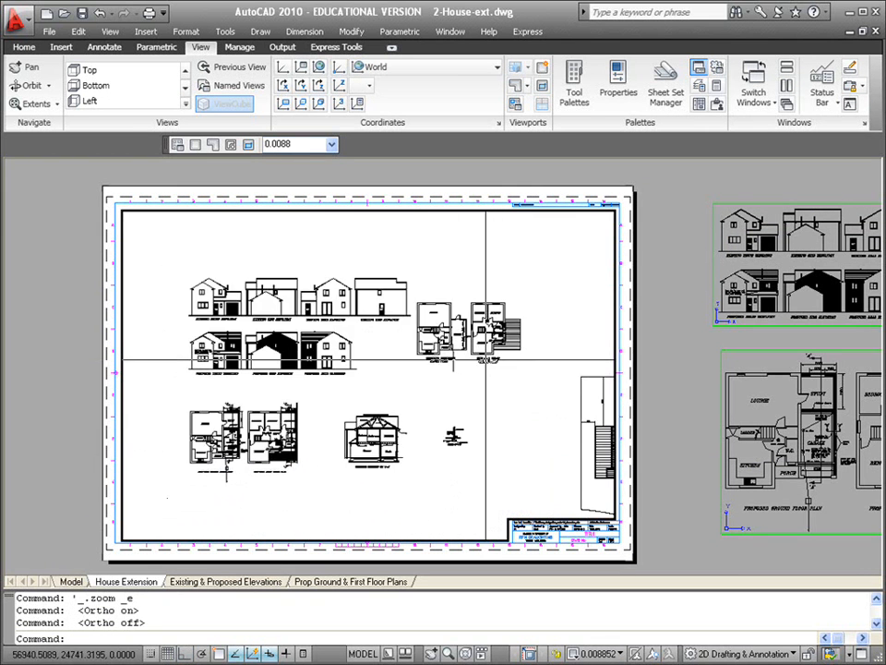
Enlarge the model view in the polygonal viewport and reposition it so the proposed first floor plan runs behind the title block.
key(F8)
middle_drag(489, 365, 487, 404)
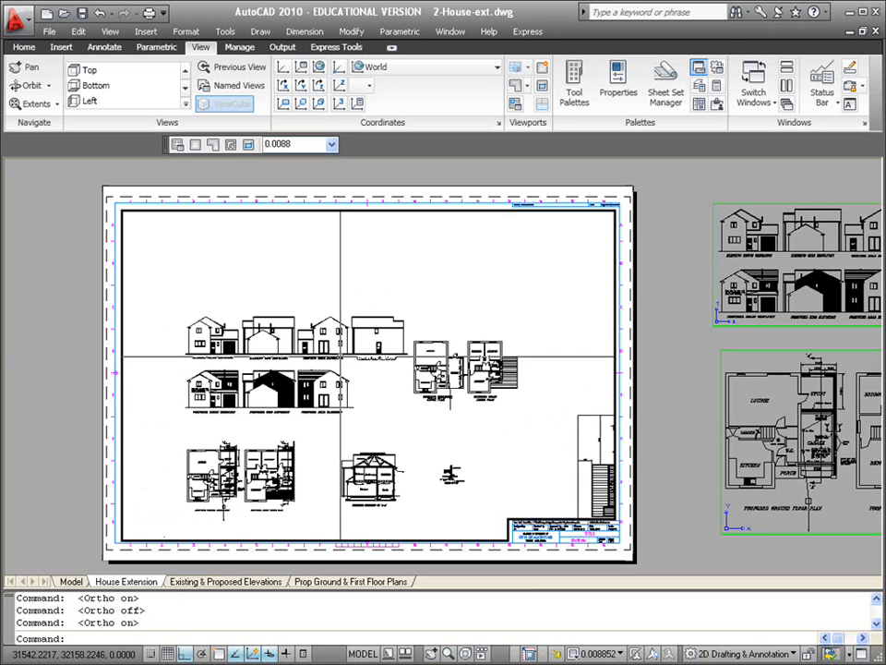
scroll(258, 350, up, 3)
scroll(423, 369, down, 2)
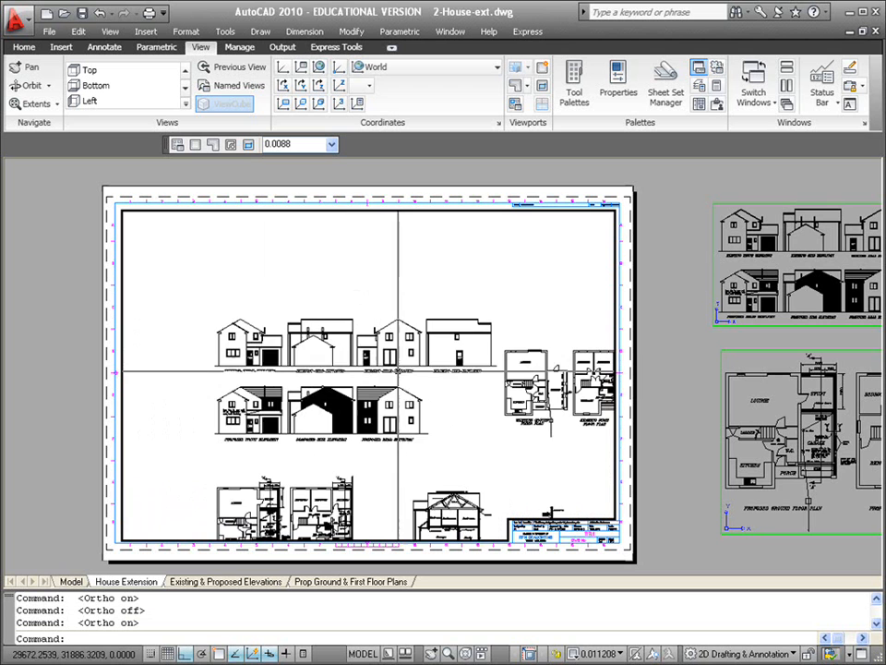
scroll(420, 371, up, 2)
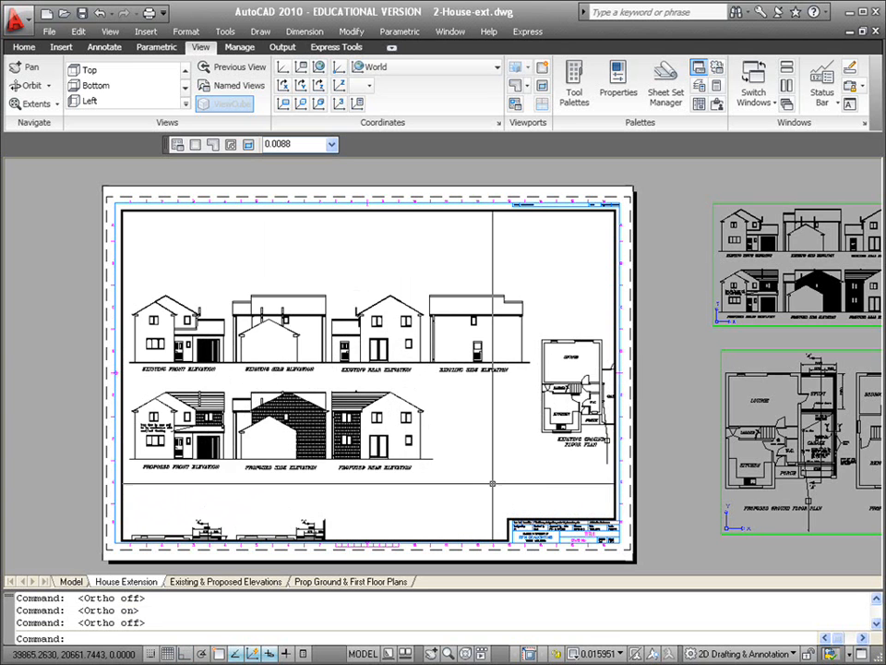
middle_drag(475, 449, 724, 403)
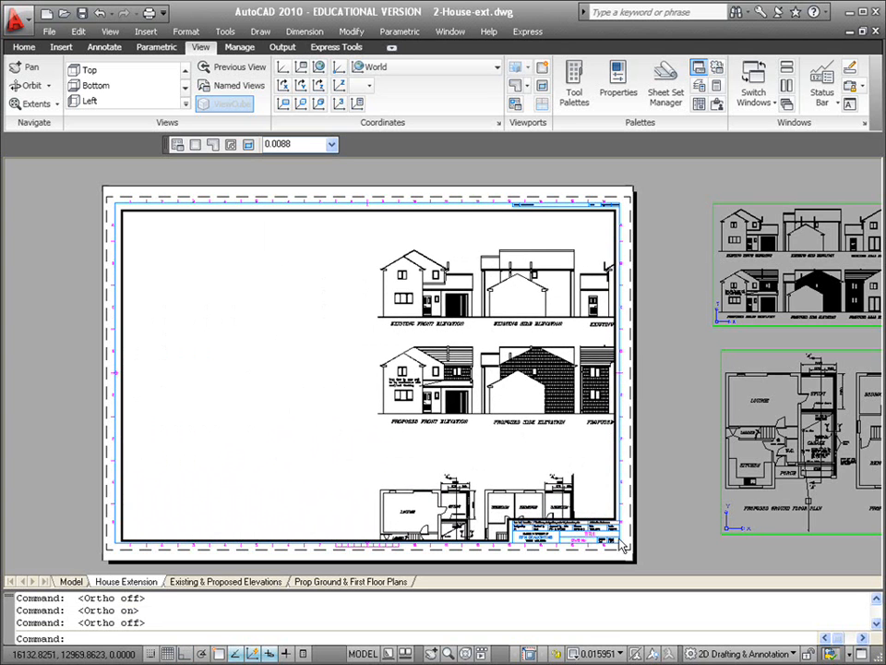
Return to paper space and assign the polygonal viewport's border to the PSVPORTS layer.
double_click(678, 544)
scroll(606, 568, up, 4)
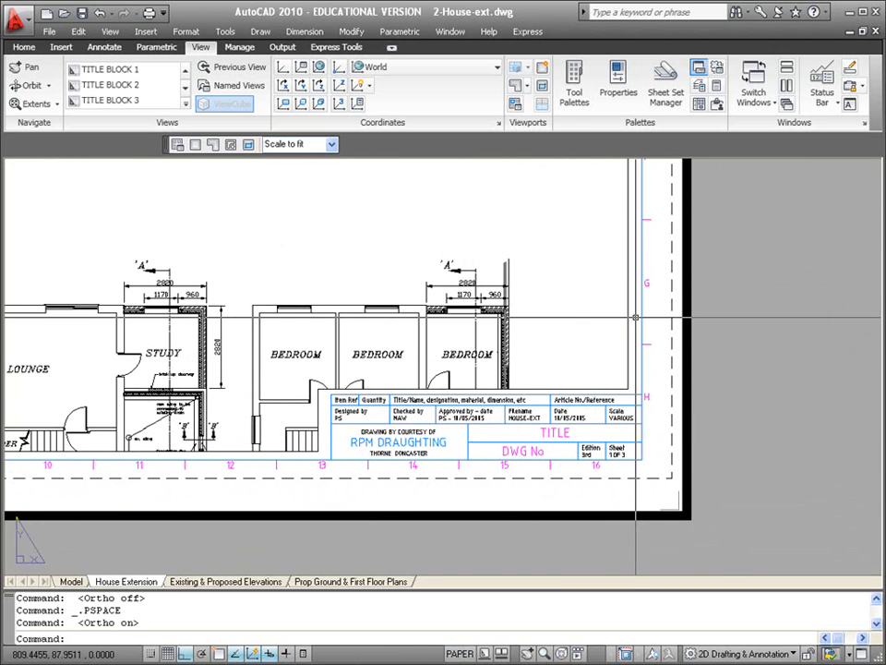
click(628, 317)
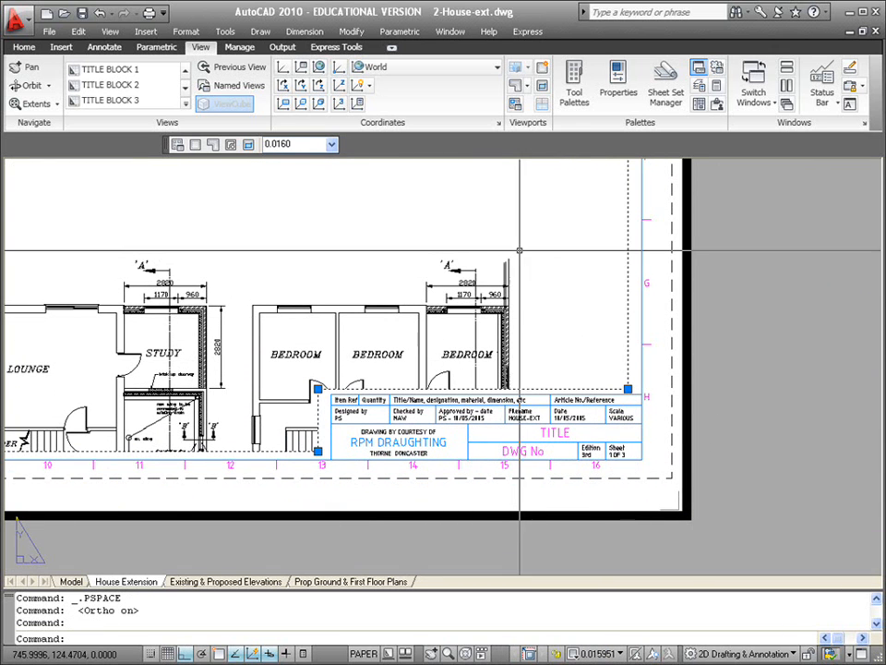
click(25, 49)
click(312, 102)
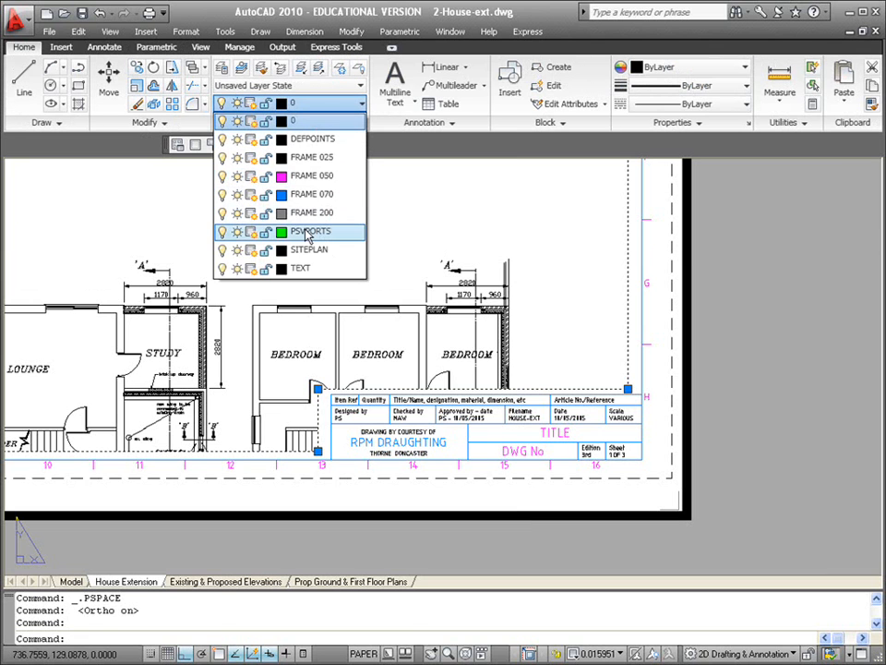
click(307, 232)
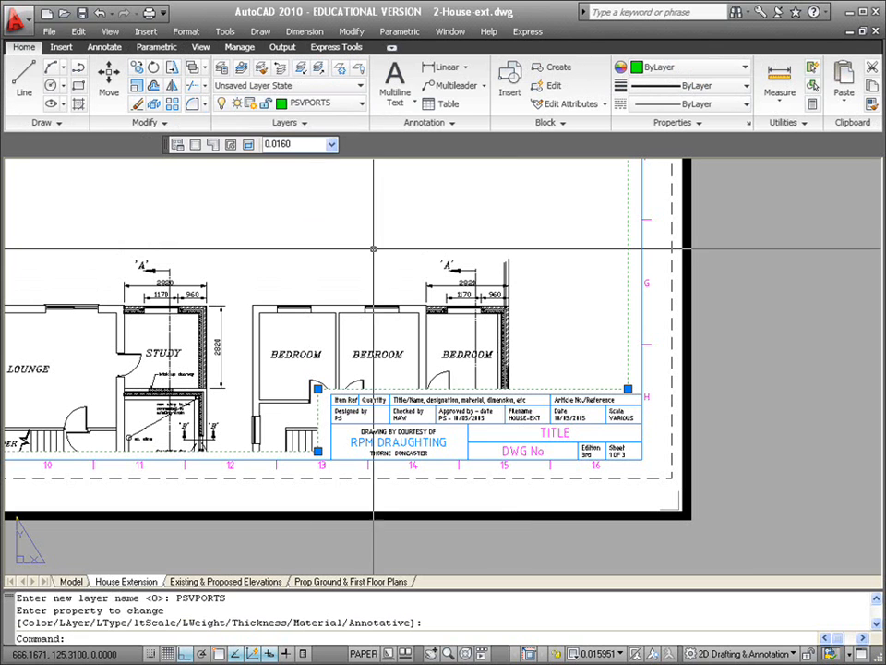
Freeze the PSVPORTS layer to test its effect on the polygonal viewport's clipping around the title block.
click(328, 104)
click(237, 231)
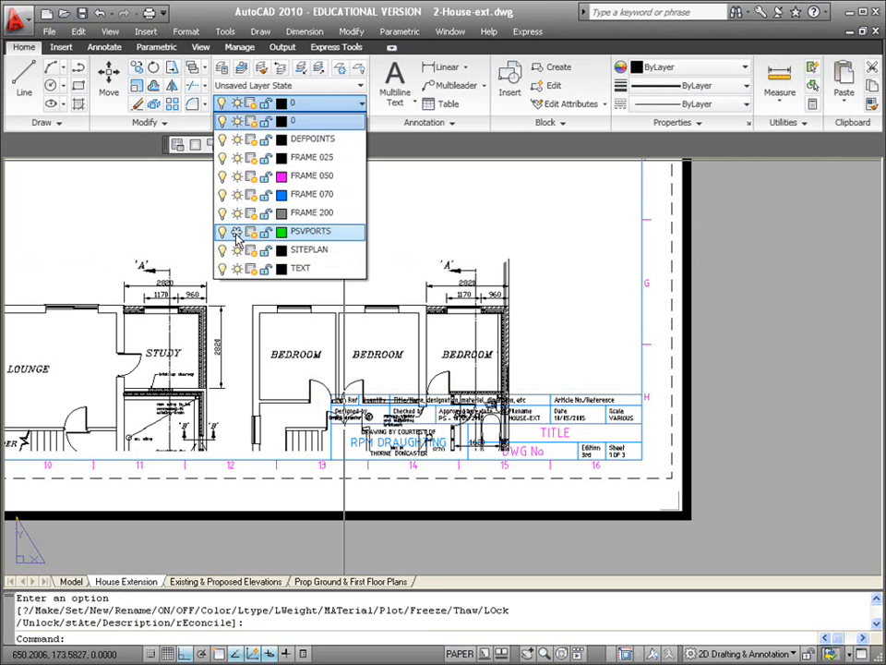
click(777, 299)
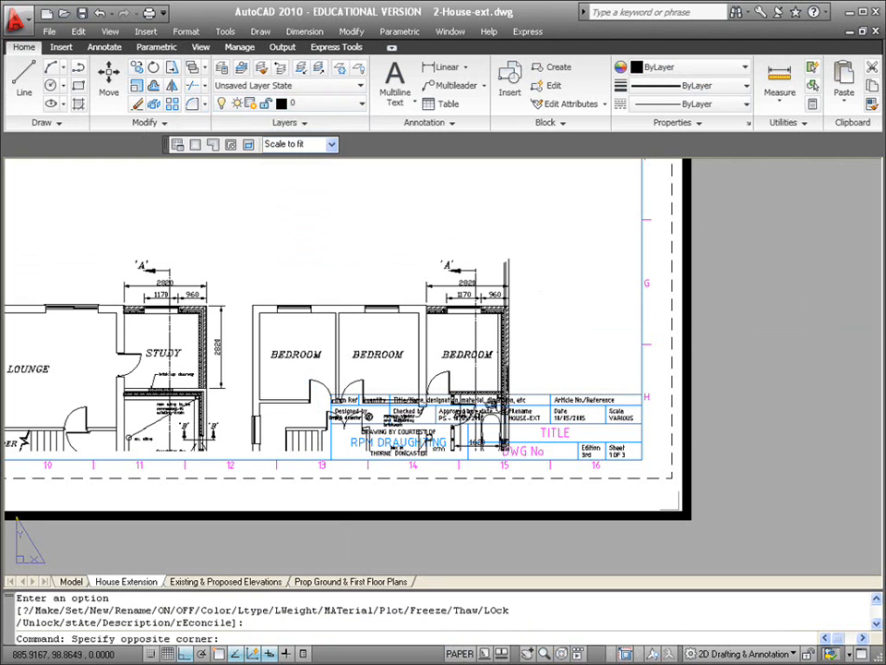
click(710, 383)
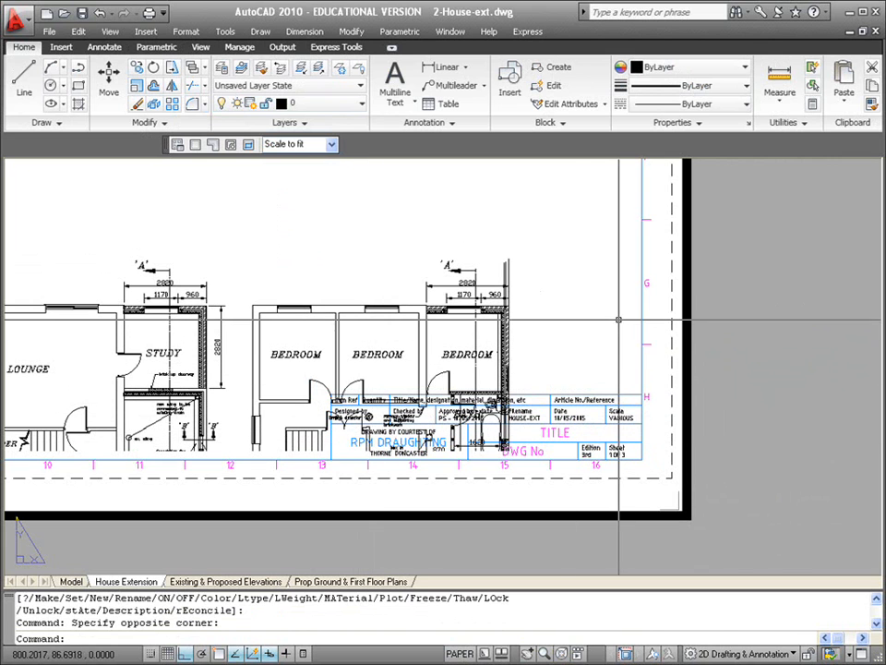
Thaw the PSVPORTS layer and turn it off instead, hiding the viewport borders.
click(328, 103)
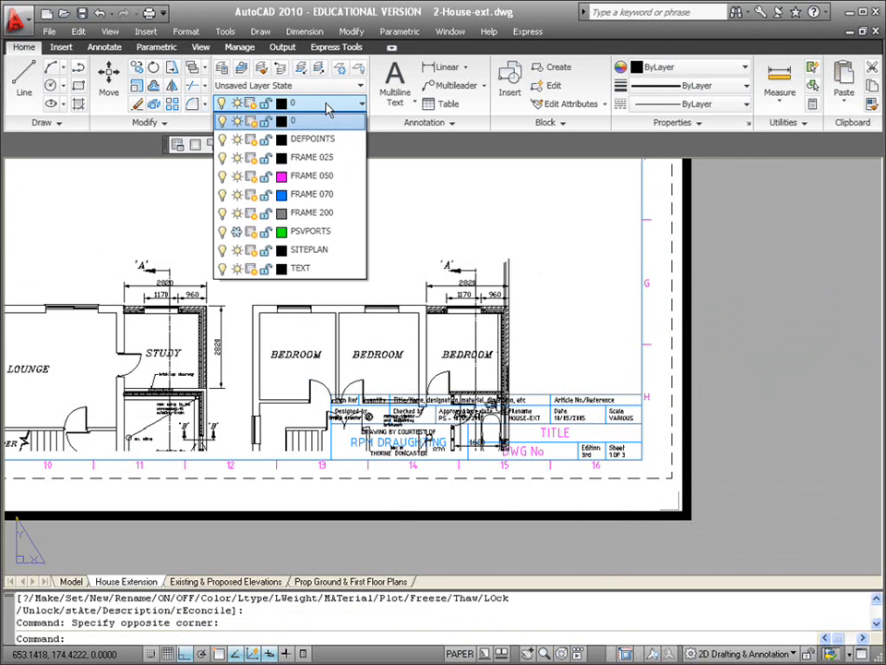
click(237, 231)
click(221, 232)
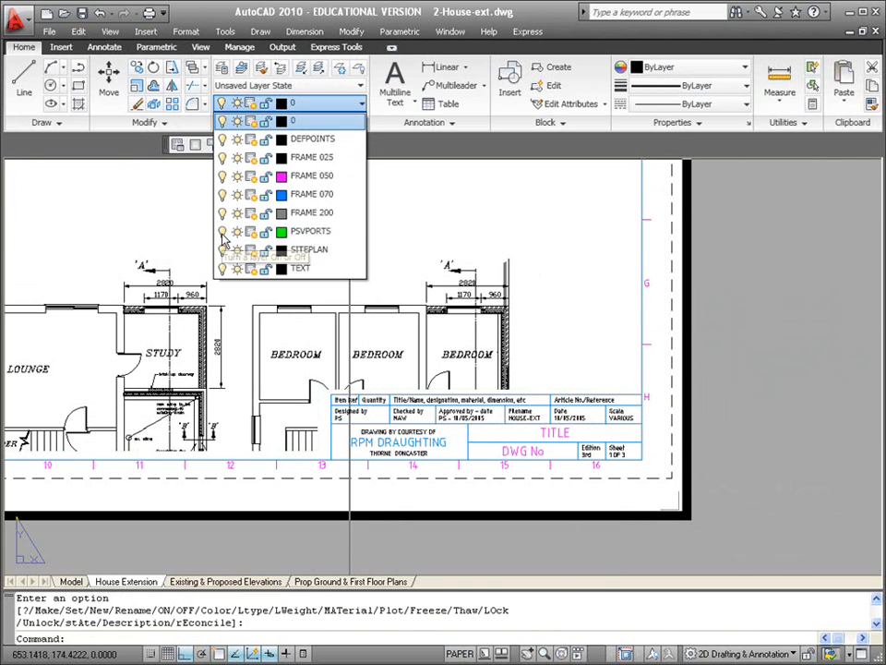
click(596, 277)
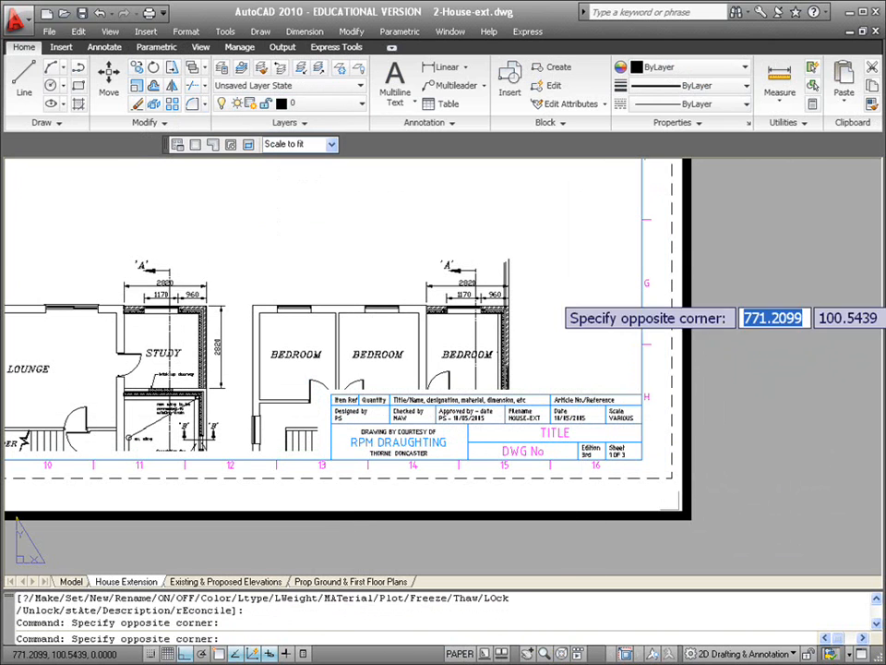
Activate the polygonal viewport with its hidden border, shift and enlarge the floor plans in it, and return to paper space.
double_click(565, 293)
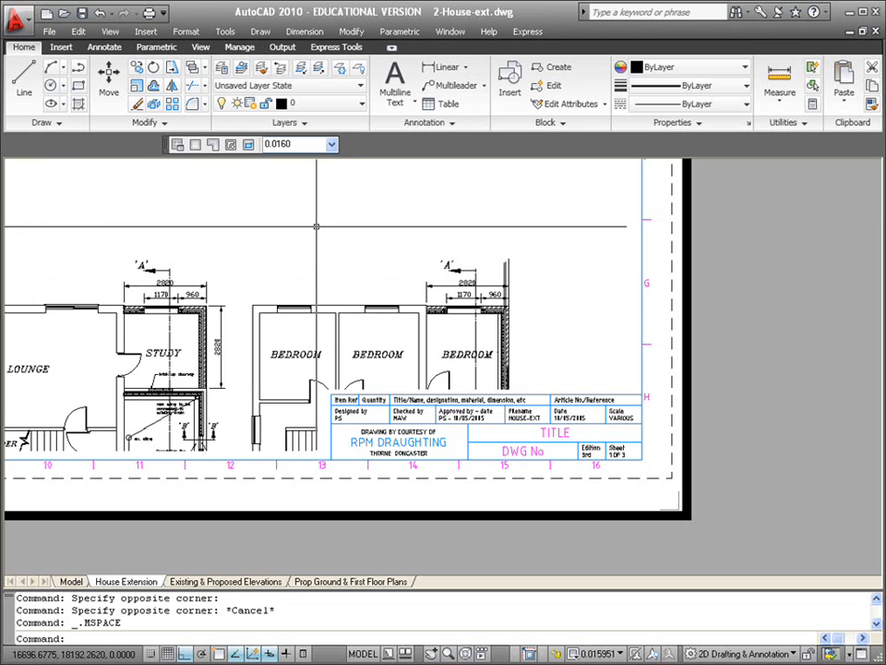
mouse_move(298, 243)
middle_down()
mouse_move(335, 264)
mouse_move(412, 269)
mouse_move(526, 371)
mouse_move(573, 431)
mouse_move(558, 636)
mouse_move(422, 447)
mouse_move(297, 303)
mouse_move(282, 220)
middle_up()
scroll(295, 238, up, 2)
scroll(294, 238, down, 1)
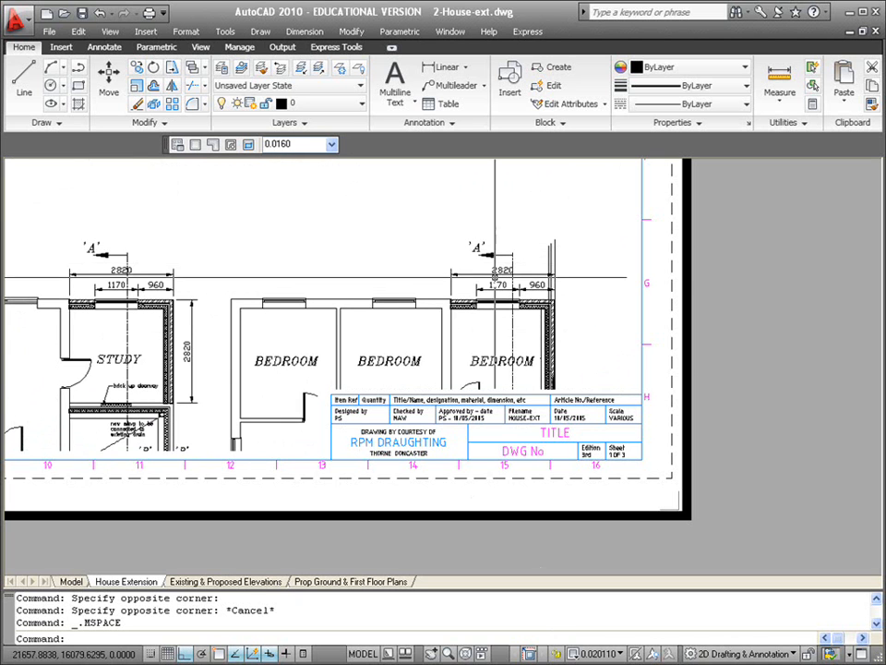
double_click(688, 267)
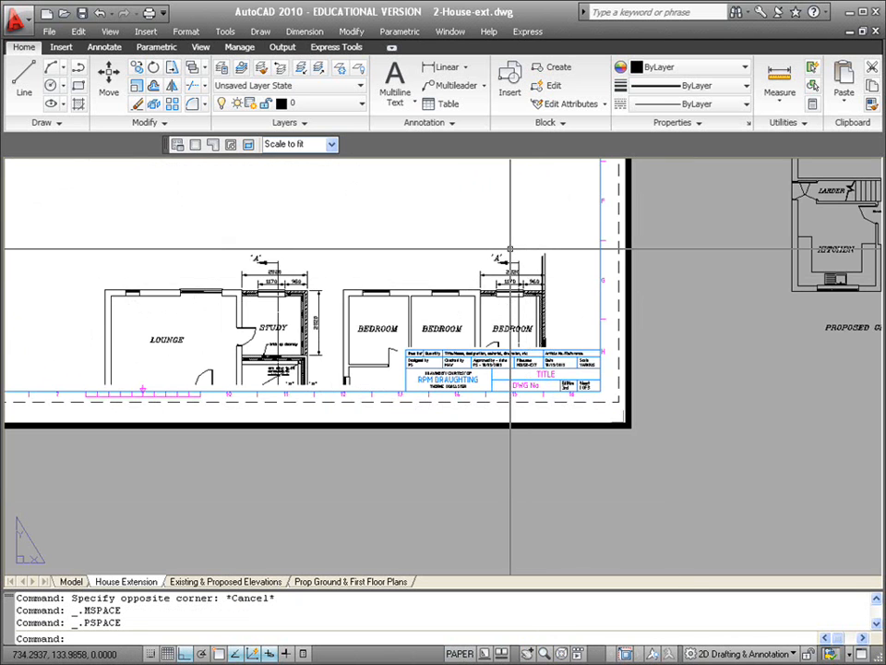
Examine the whole House Extension layout with the viewport borders hidden.
middle_click(510, 247)
middle_click(510, 248)
scroll(511, 248, up, 3)
scroll(424, 301, down, 4)
middle_drag(398, 315, 498, 288)
key(F8)
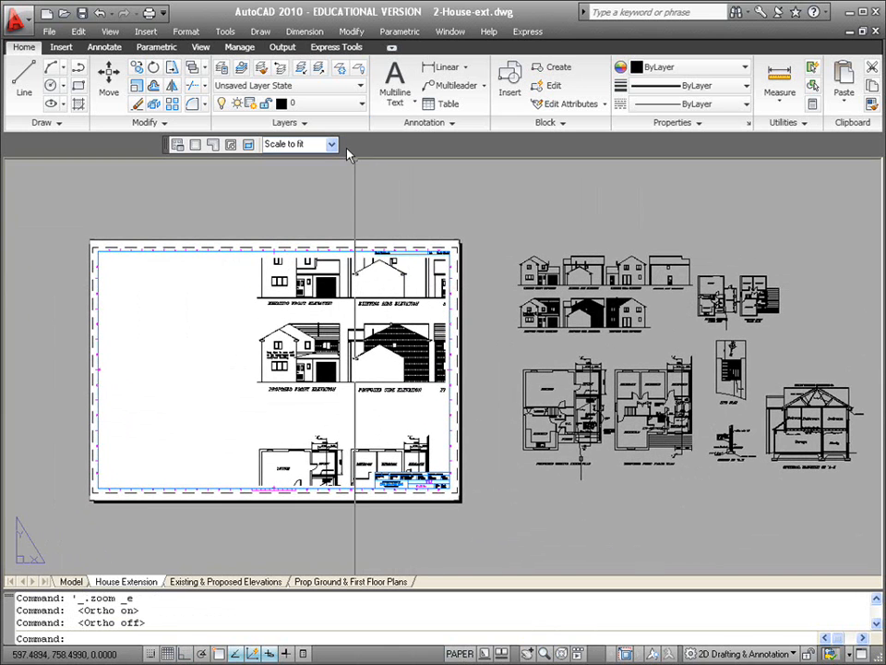
click(328, 185)
click(315, 209)
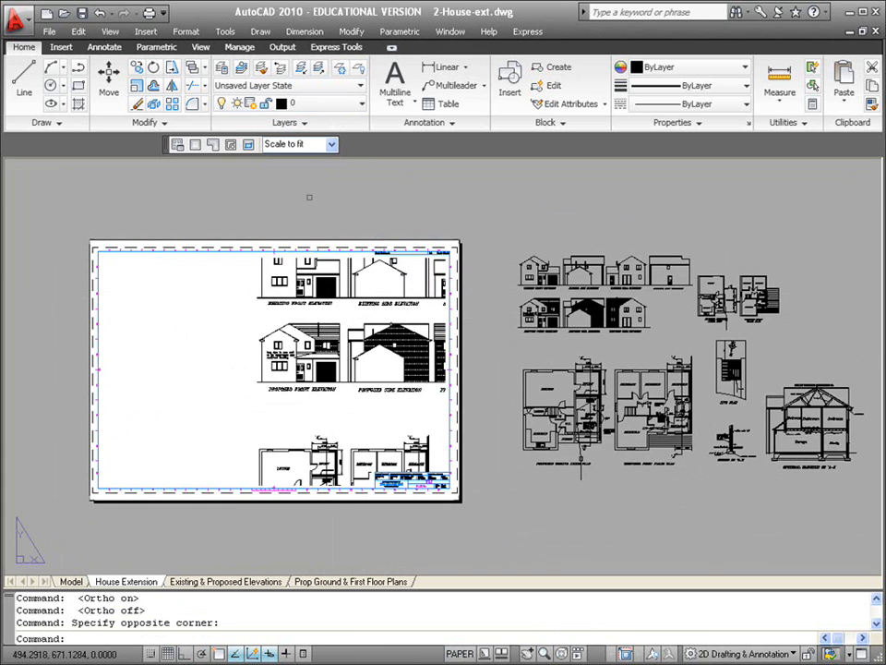
Undo the viewport and layer changes back past the earlier erase, and erase the irregular polygonal viewport above the section drawing.
key(ctrl+z)
key(ctrl+z)
key(ctrl+z)
key(ctrl+z)
key(ctrl+z)
key(ctrl+z)
key(ctrl+z)
key(ctrl+z)
key(ctrl+z)
key(ctrl+z)
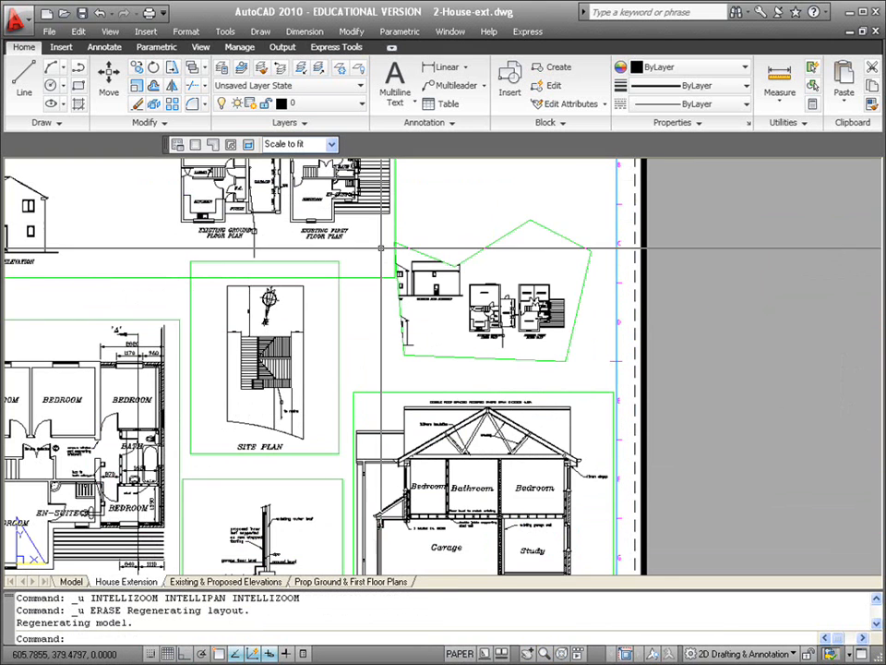
click(476, 260)
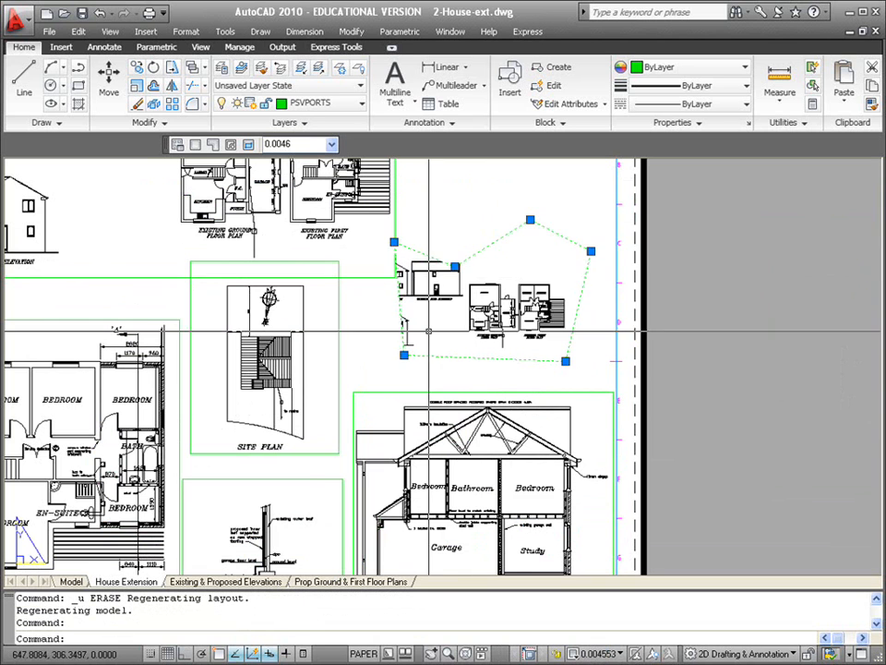
key(Delete)
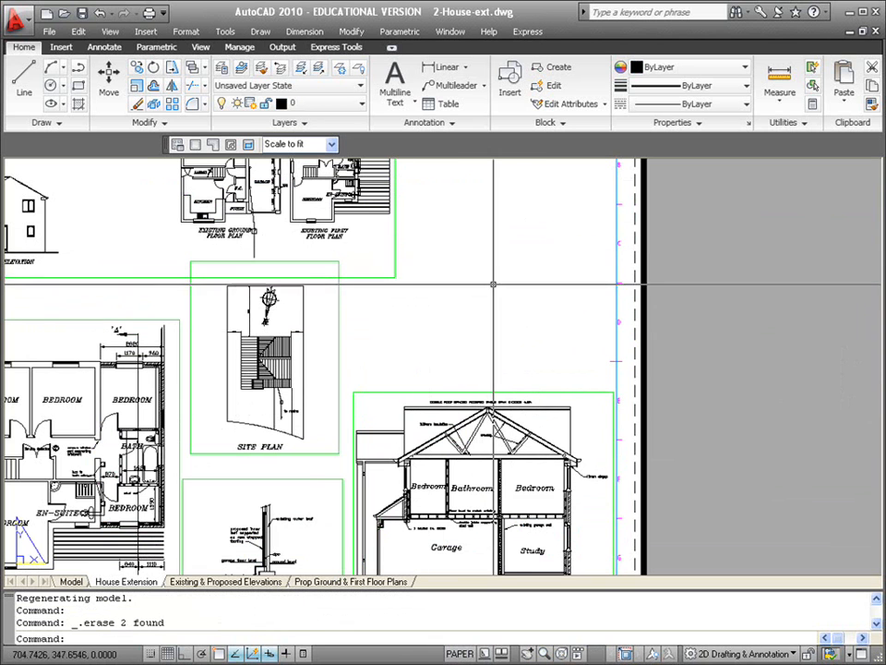